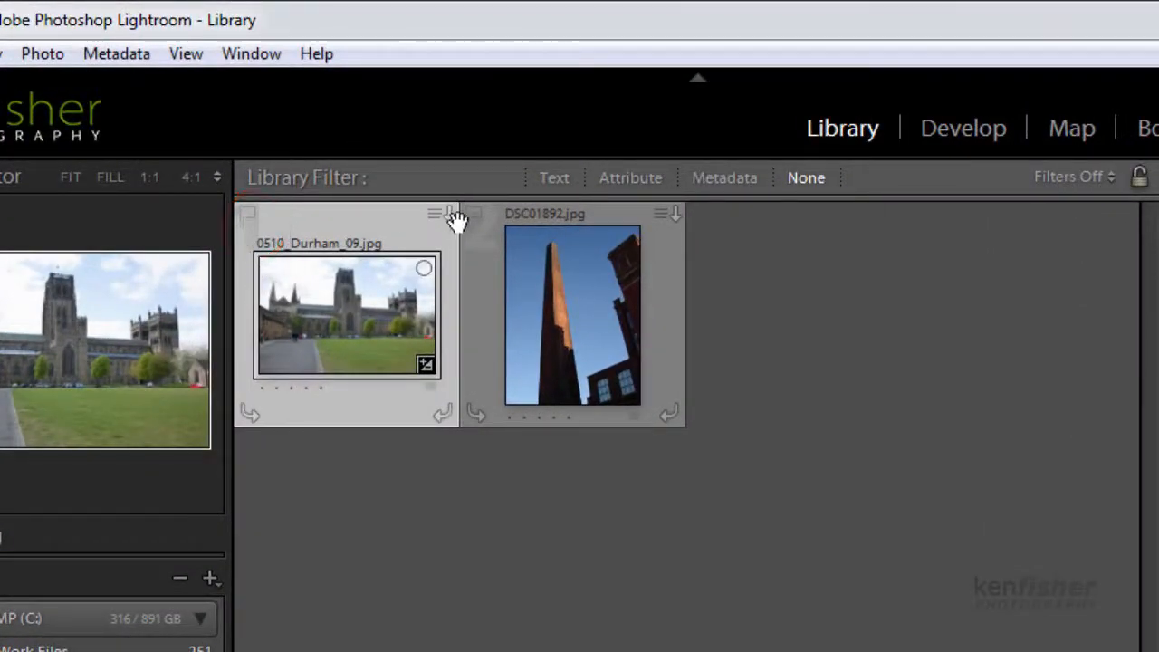
Open the Library View Options, move the dialog clear of the thumbnails, and check the Loupe View settings before returning to Grid View
{"action": "mouse_move", "coordinate": [438, 222]}
{"action": "mouse_move", "coordinate": [426, 371]}
{"action": "mouse_move", "coordinate": [350, 339]}
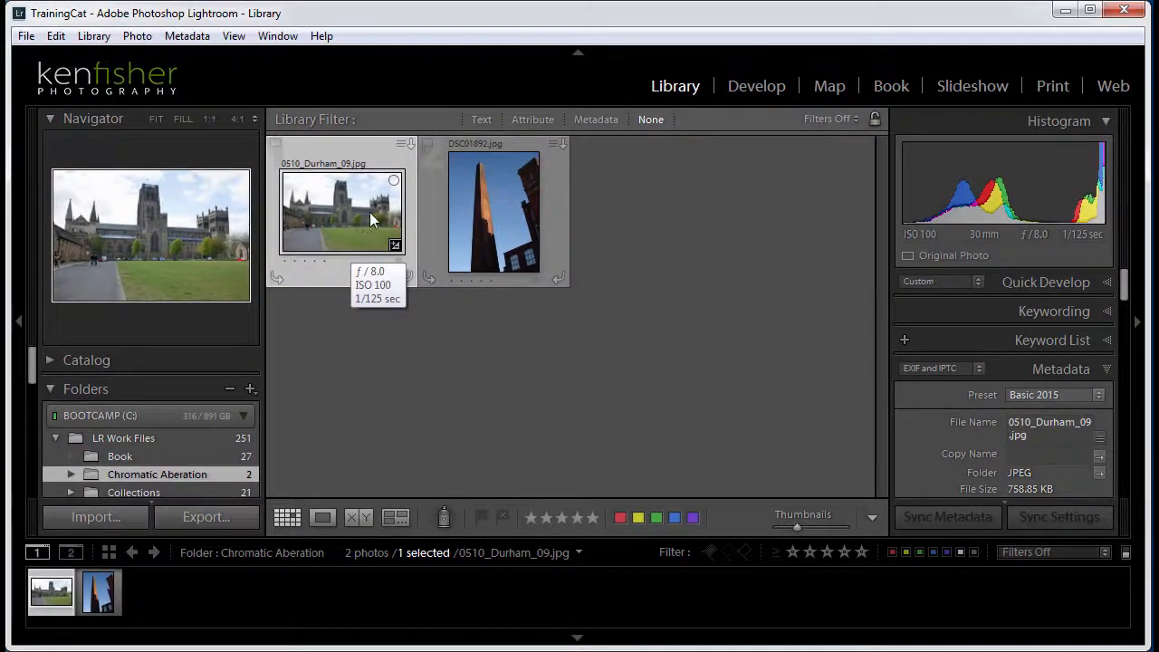
{"action": "left_click", "coordinate": [237, 40]}
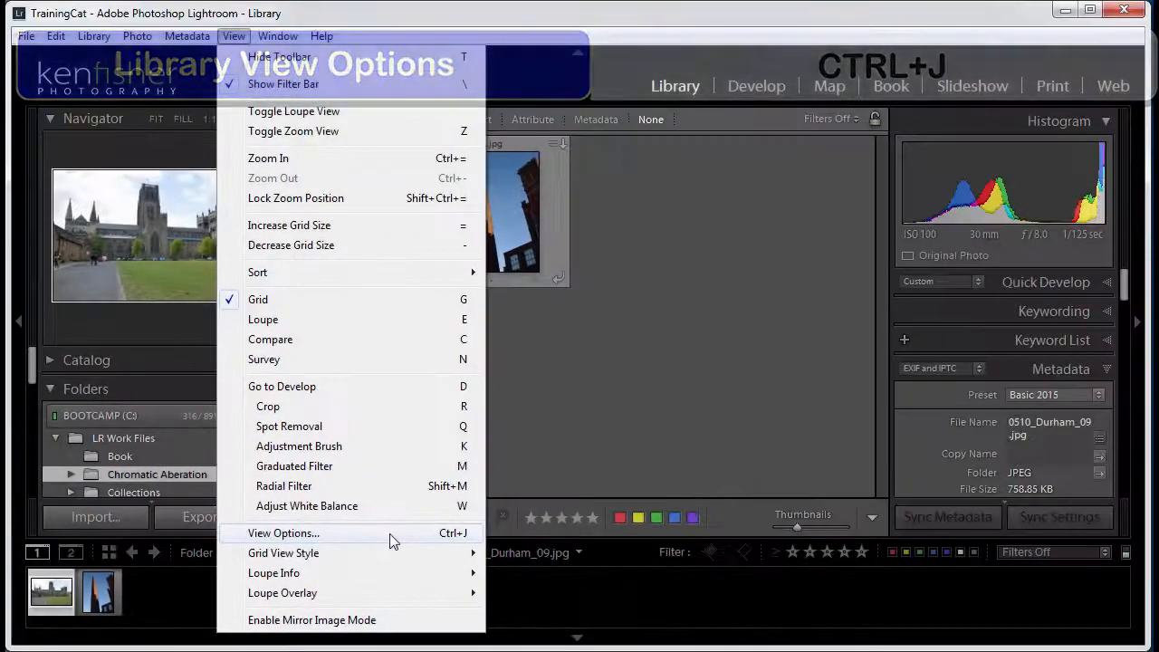
{"action": "left_click", "coordinate": [390, 533]}
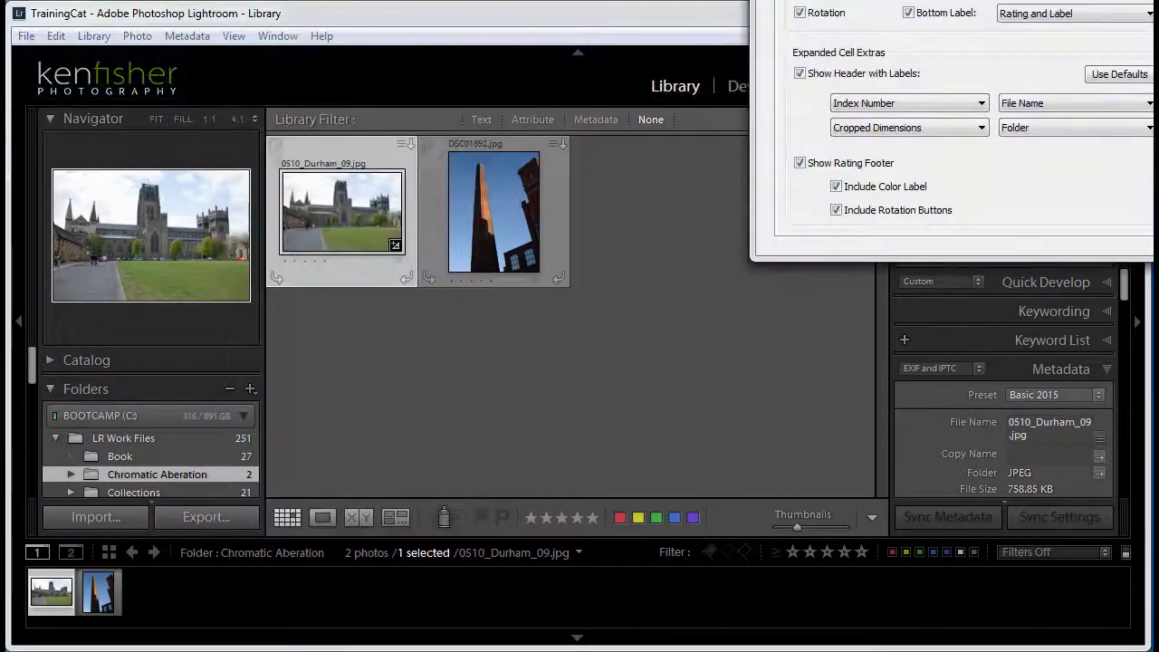
{"action": "left_click_drag", "start_coordinate": [819, 0], "coordinate": [713, 54]}
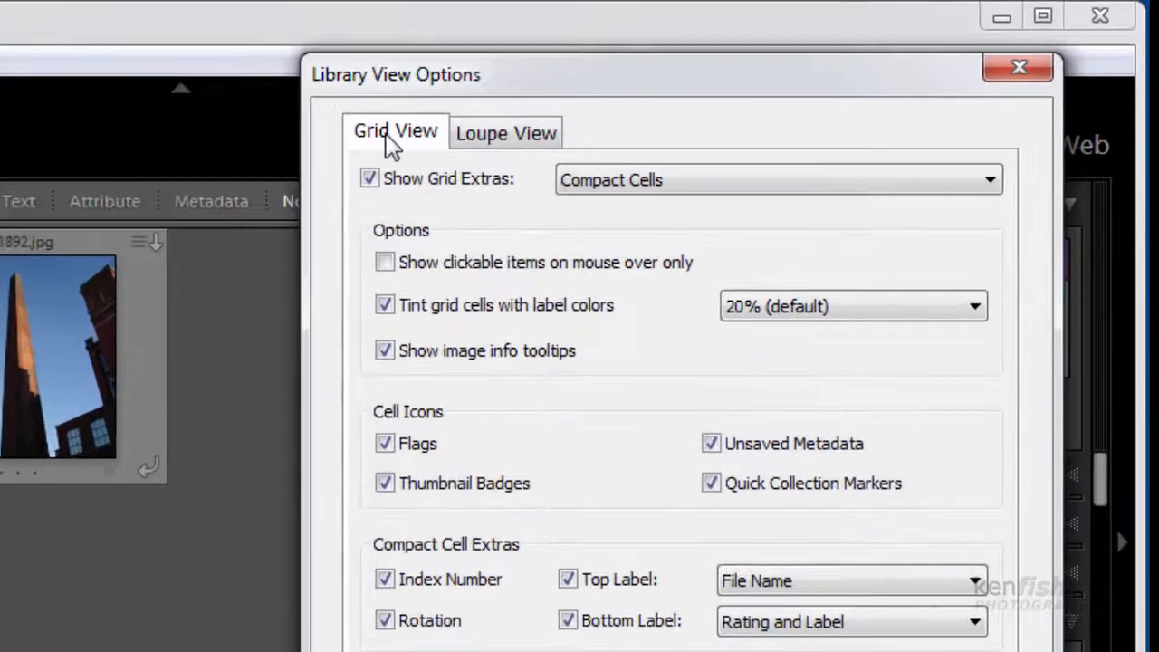
{"action": "left_click", "coordinate": [518, 135]}
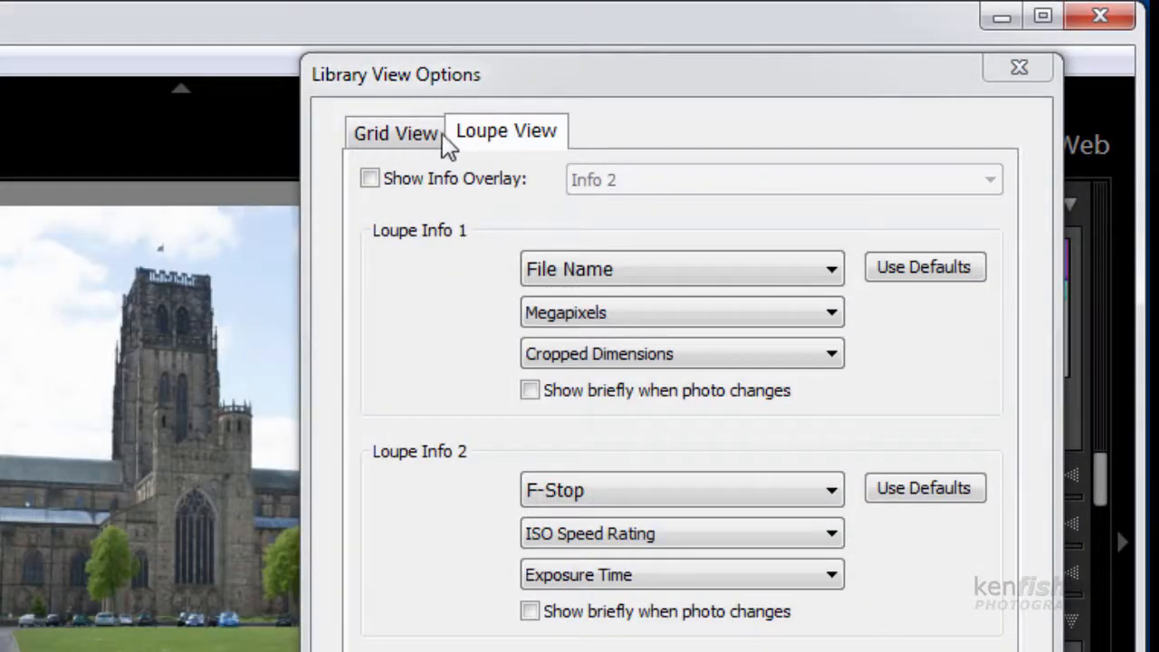
{"action": "left_click", "coordinate": [388, 138]}
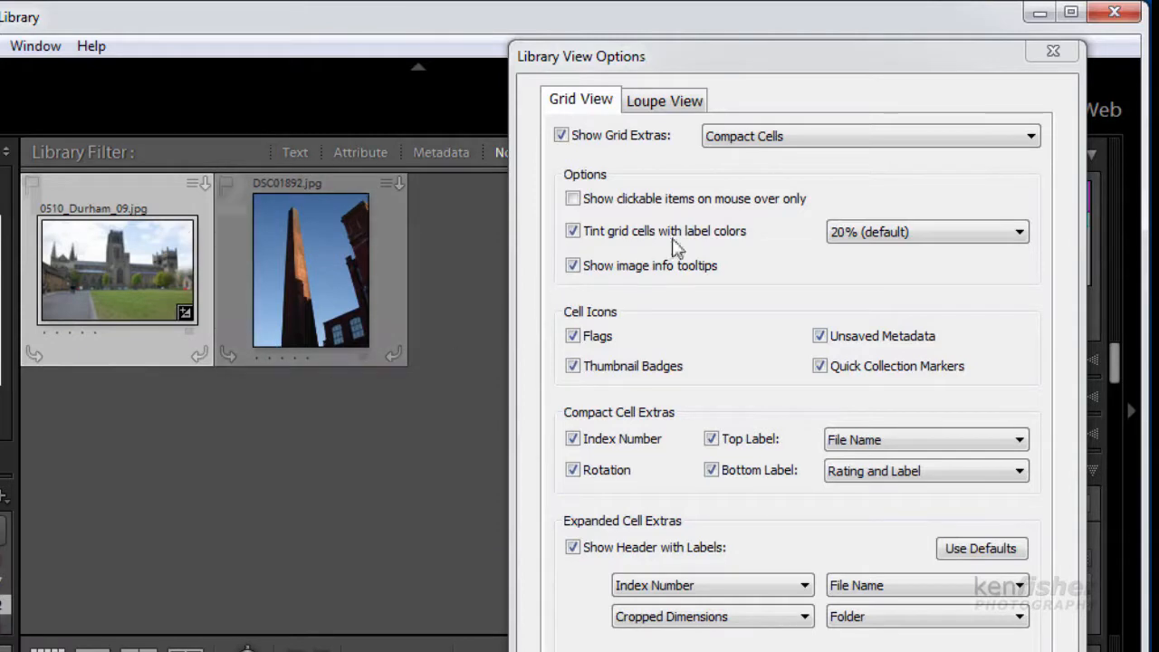
Preview the grid with Expanded Cells and with clickable items on mouse over only, restoring Compact Cells and the unchecked option
{"action": "left_click", "coordinate": [1029, 138]}
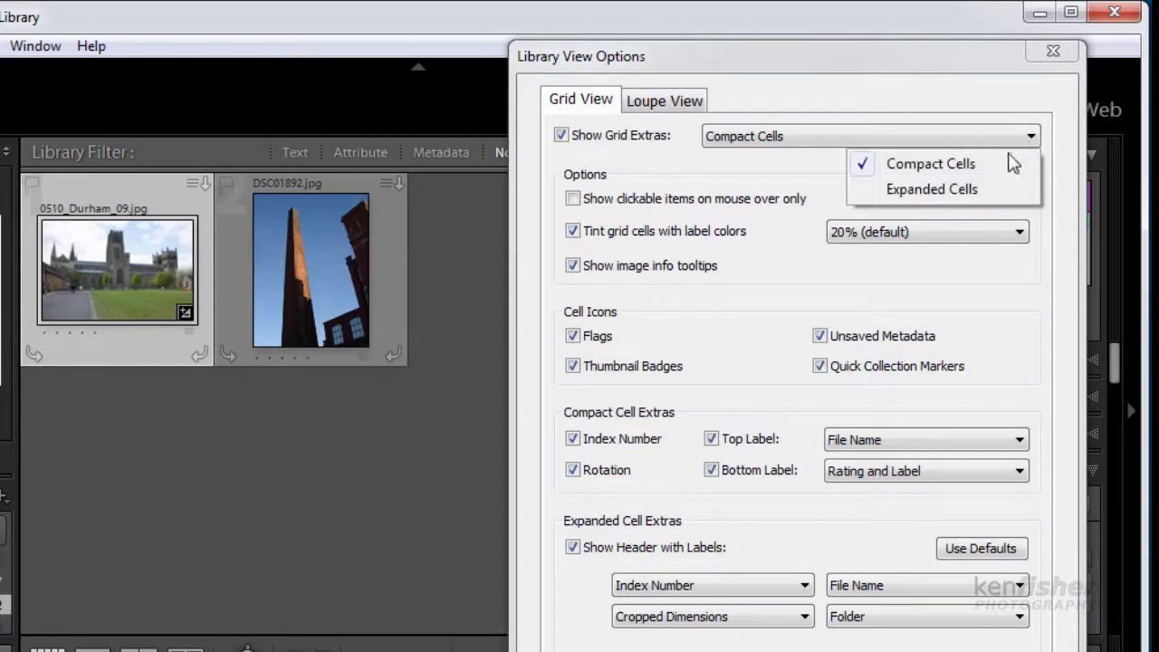
{"action": "left_click", "coordinate": [958, 192]}
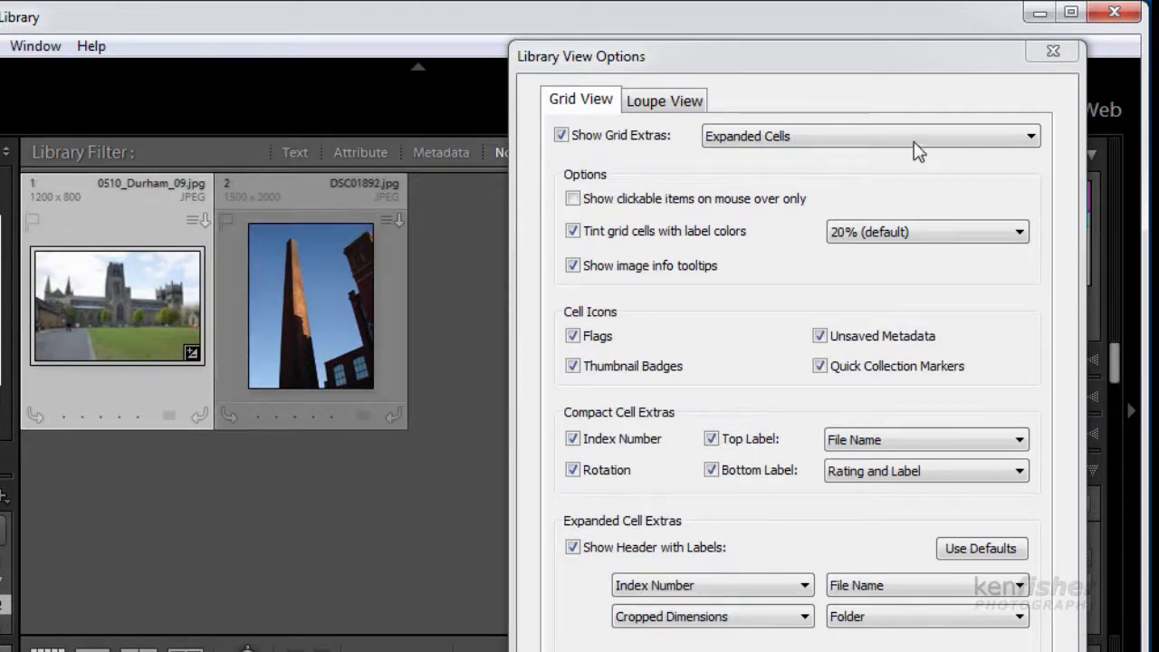
{"action": "left_click", "coordinate": [1031, 143]}
{"action": "left_click", "coordinate": [958, 165]}
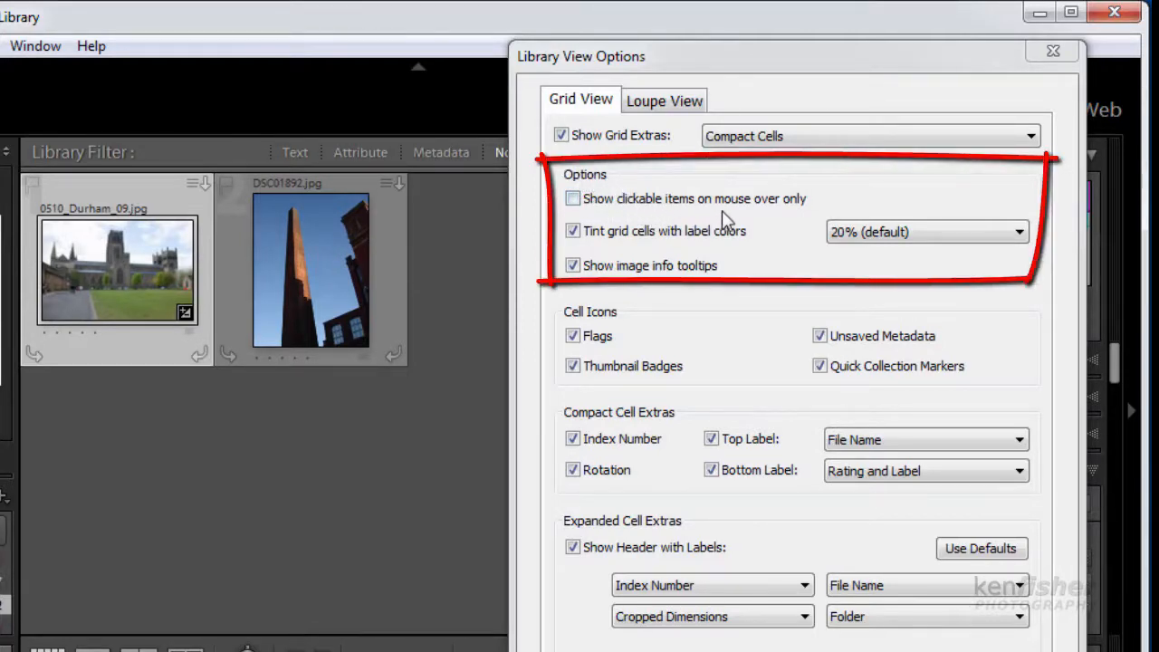
{"action": "left_click", "coordinate": [573, 198]}
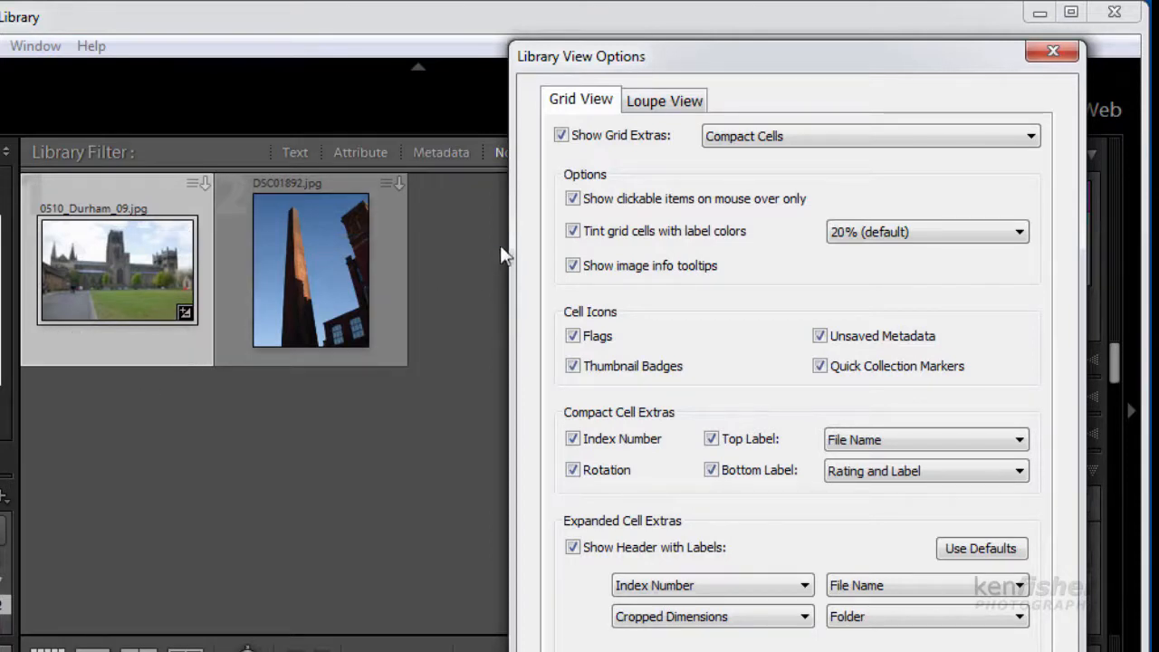
{"action": "left_click", "coordinate": [573, 200]}
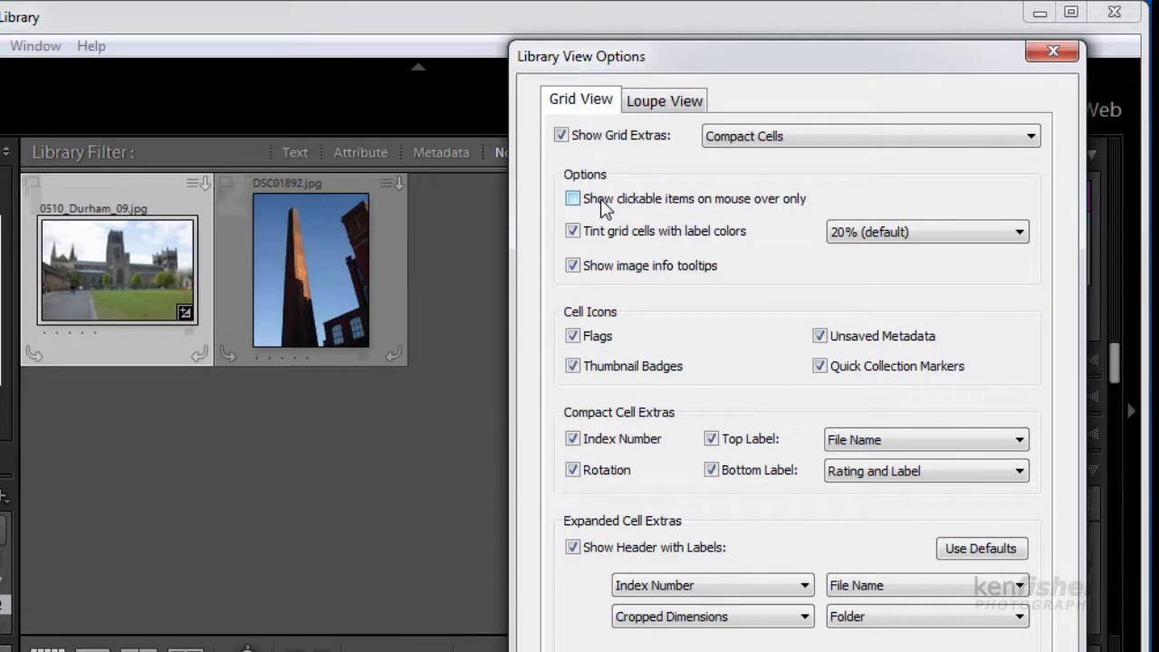
Assign a red color label to the chimney photo DSC01892.jpg
{"action": "left_click", "coordinate": [364, 355]}
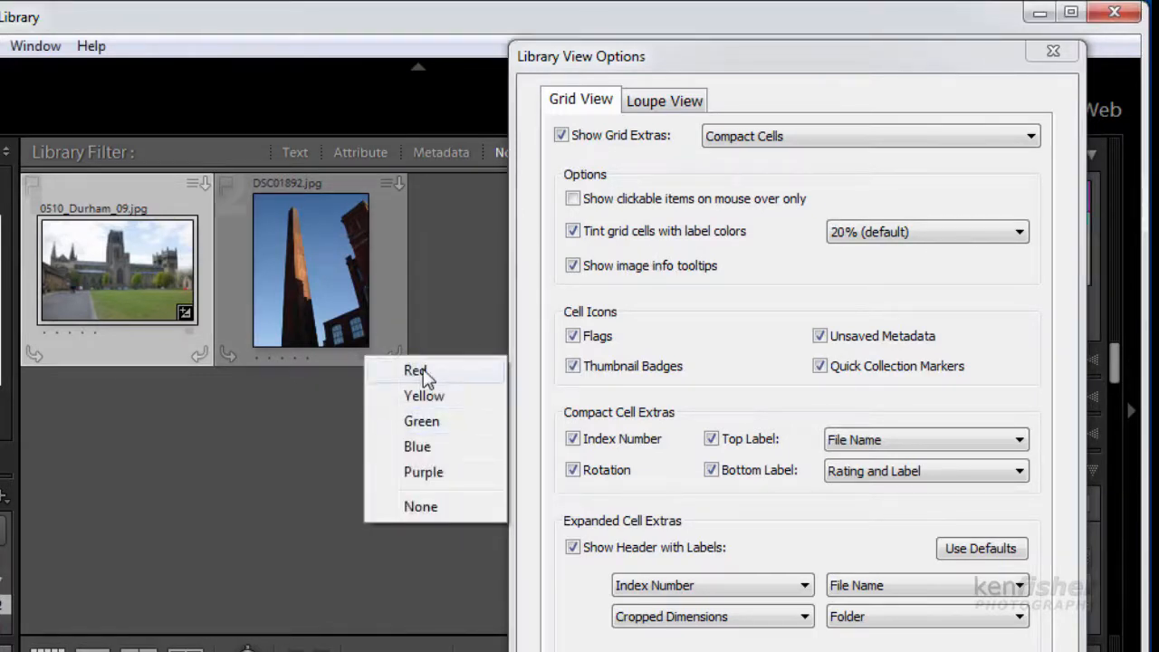
{"action": "left_click", "coordinate": [420, 371]}
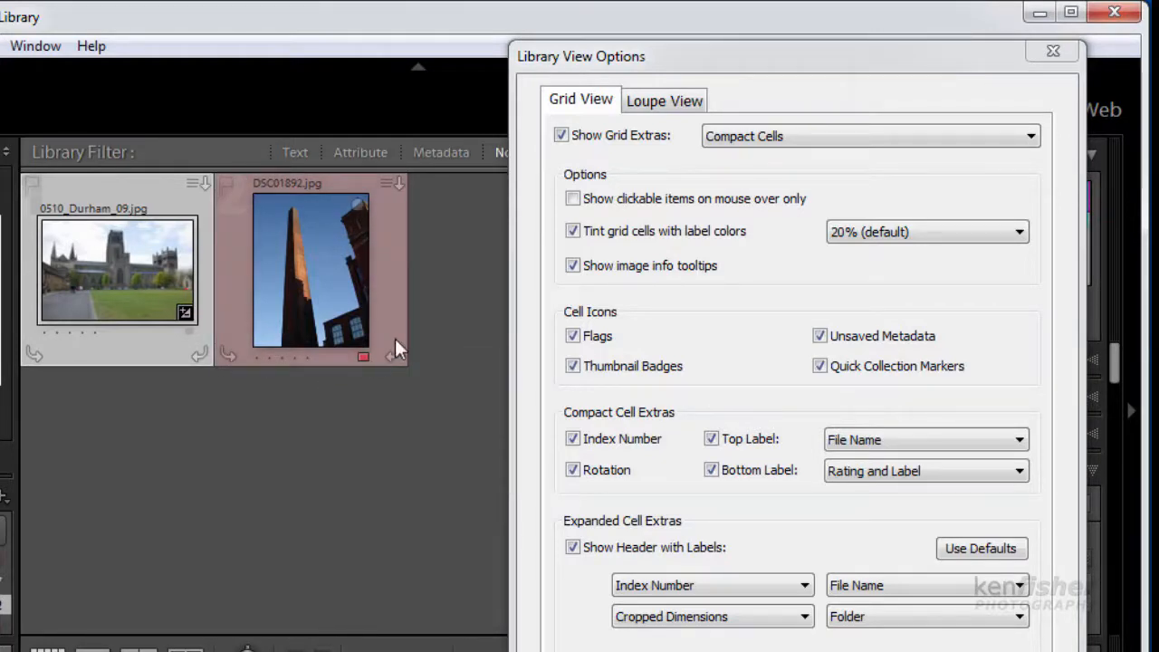
Try a 40% label-color tint on the grid cells, then restore it to 20% (default)
{"action": "left_click", "coordinate": [1020, 233]}
{"action": "left_click", "coordinate": [906, 337]}
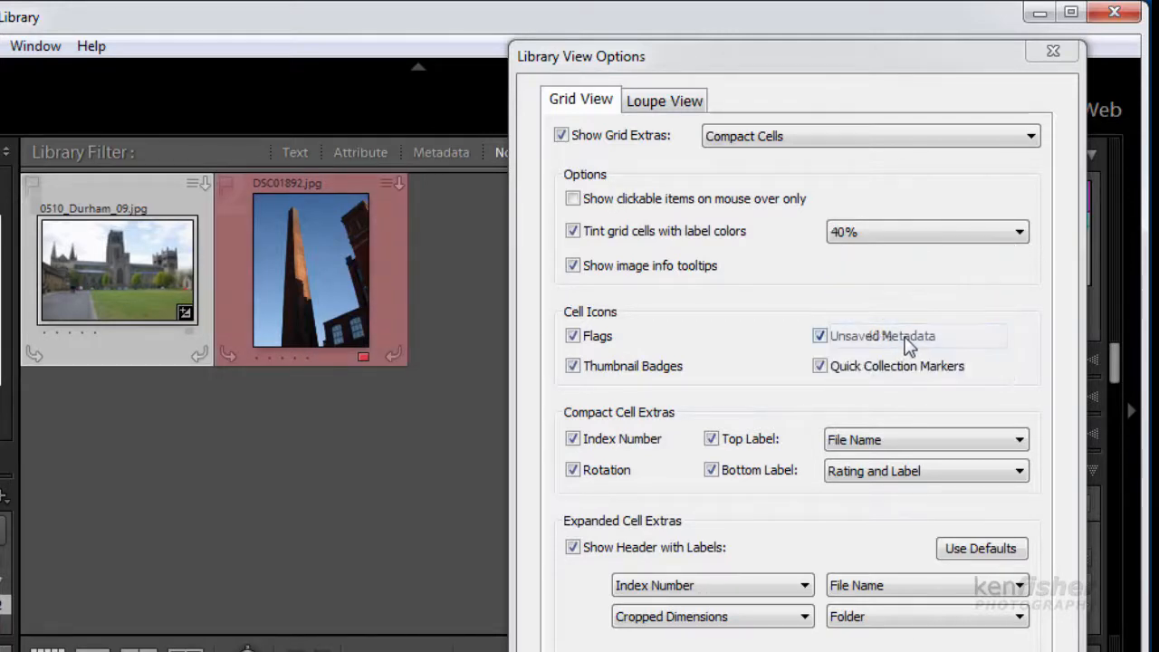
{"action": "left_click", "coordinate": [1020, 233]}
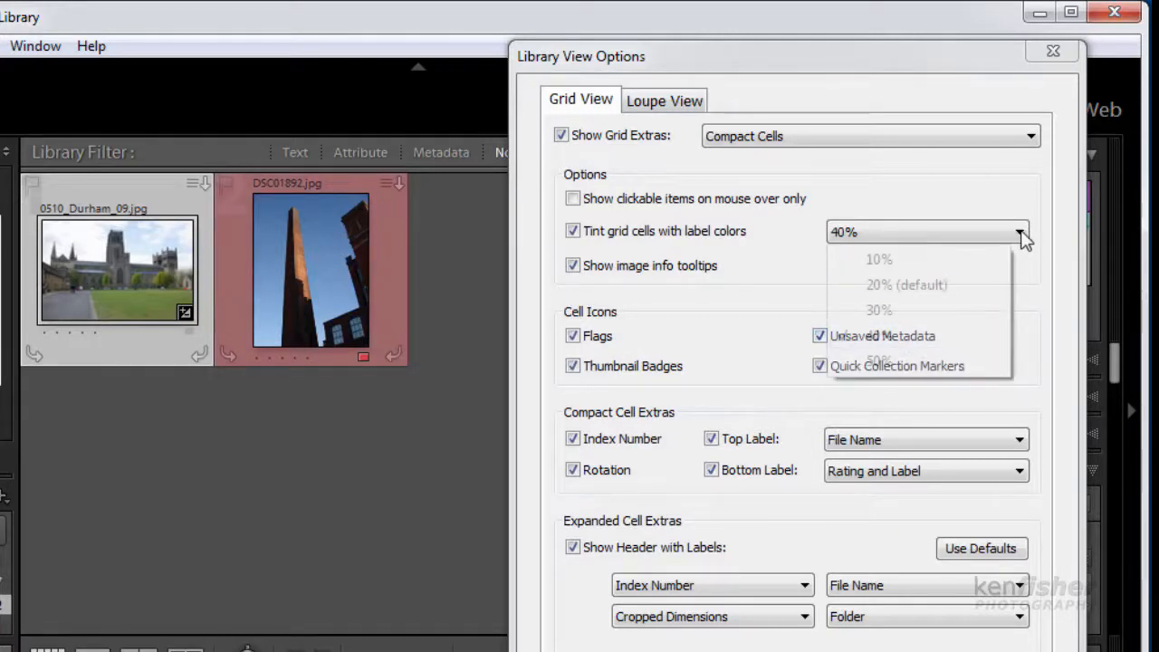
{"action": "left_click", "coordinate": [910, 286]}
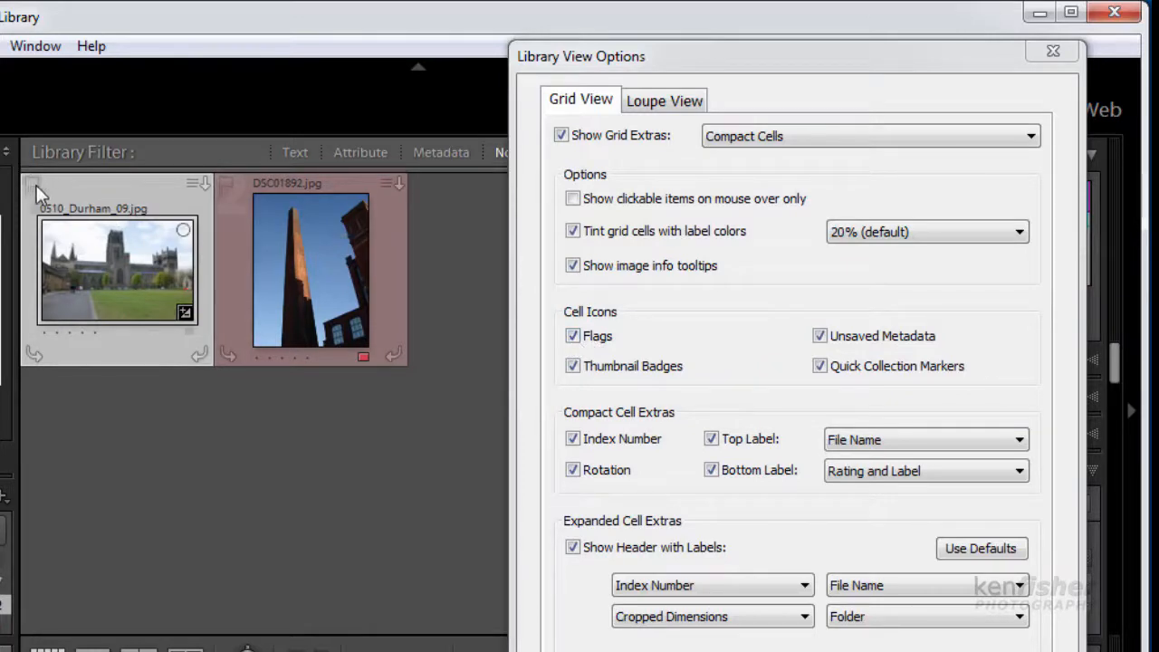
Demonstrate the Flags, Unsaved Metadata, Thumbnail Badges and Quick Collection Markers cell icons by turning each off and on again
{"action": "left_click", "coordinate": [573, 336]}
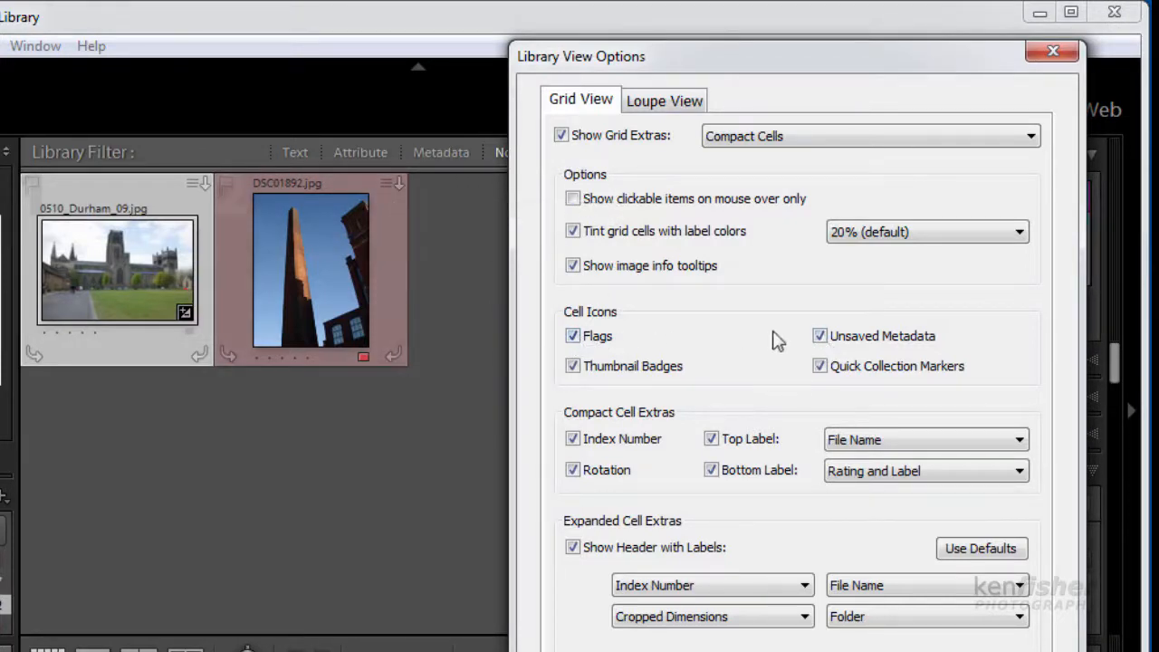
{"action": "left_click", "coordinate": [821, 337]}
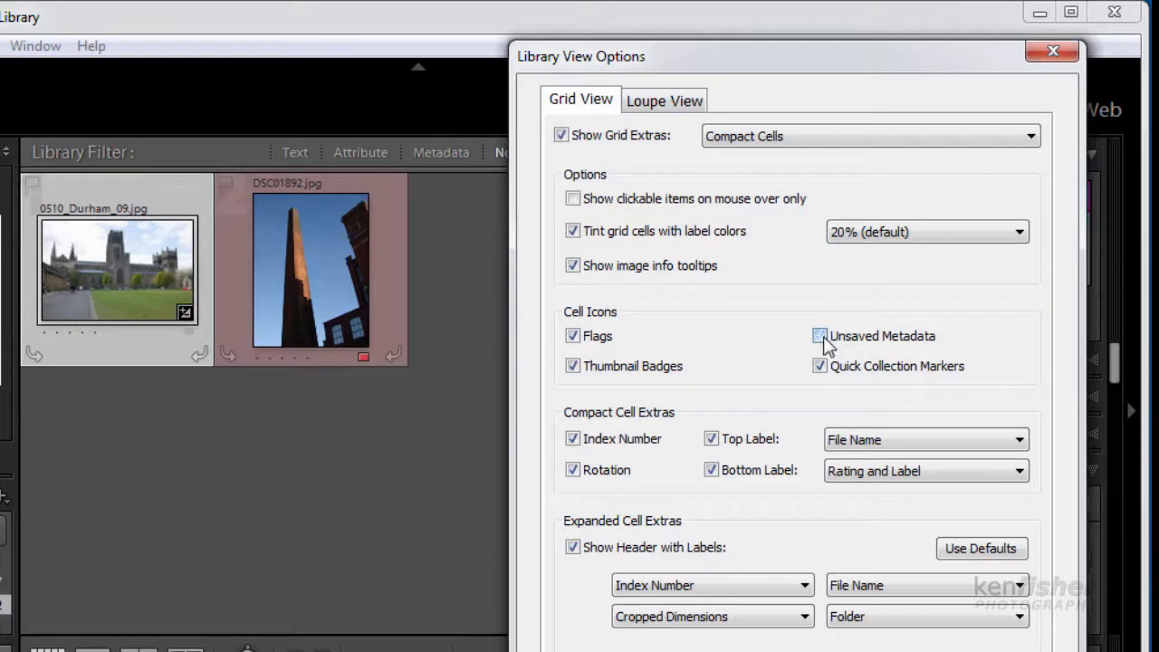
{"action": "left_click", "coordinate": [821, 337]}
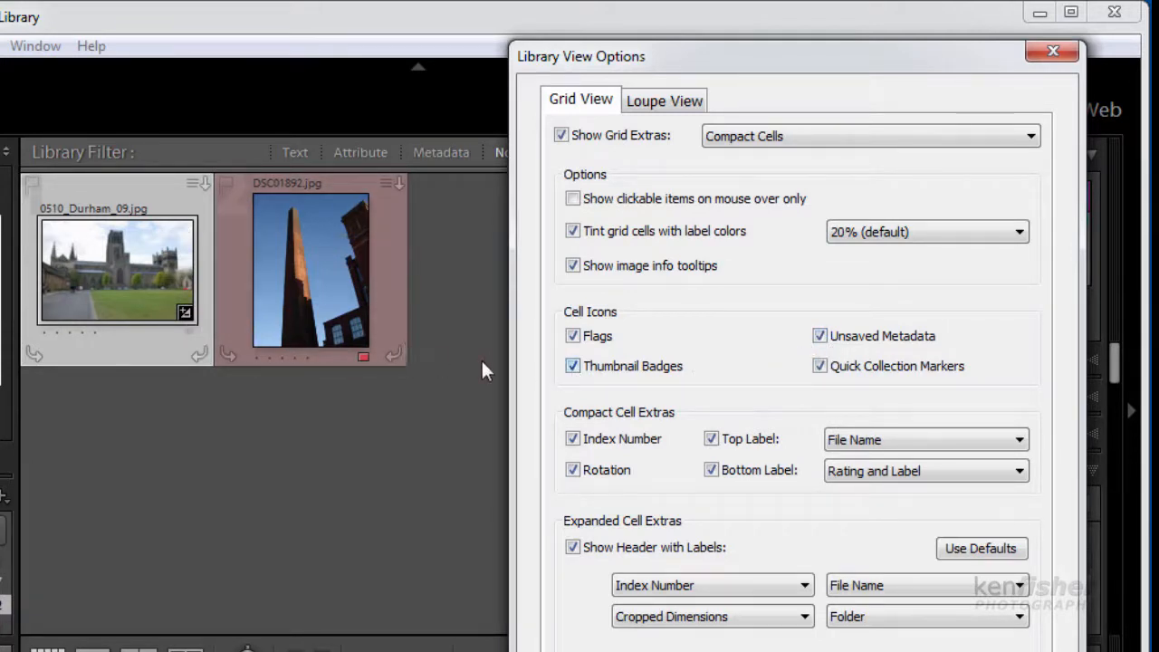
{"action": "left_click", "coordinate": [573, 367]}
{"action": "left_click", "coordinate": [573, 367]}
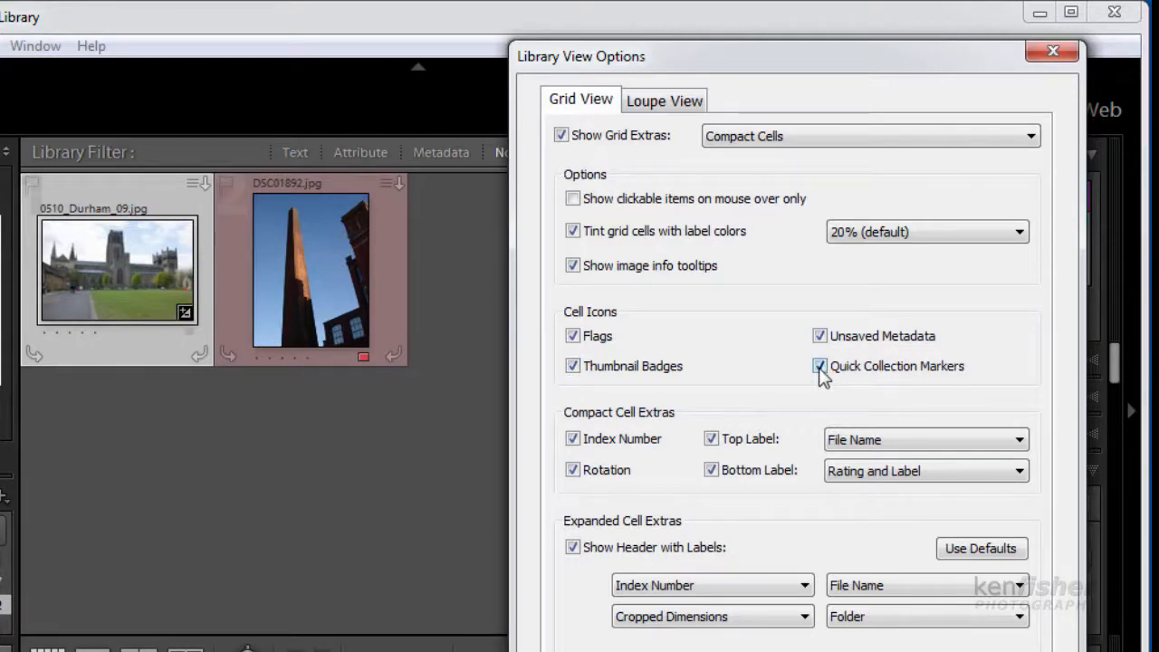
{"action": "mouse_move", "coordinate": [184, 232]}
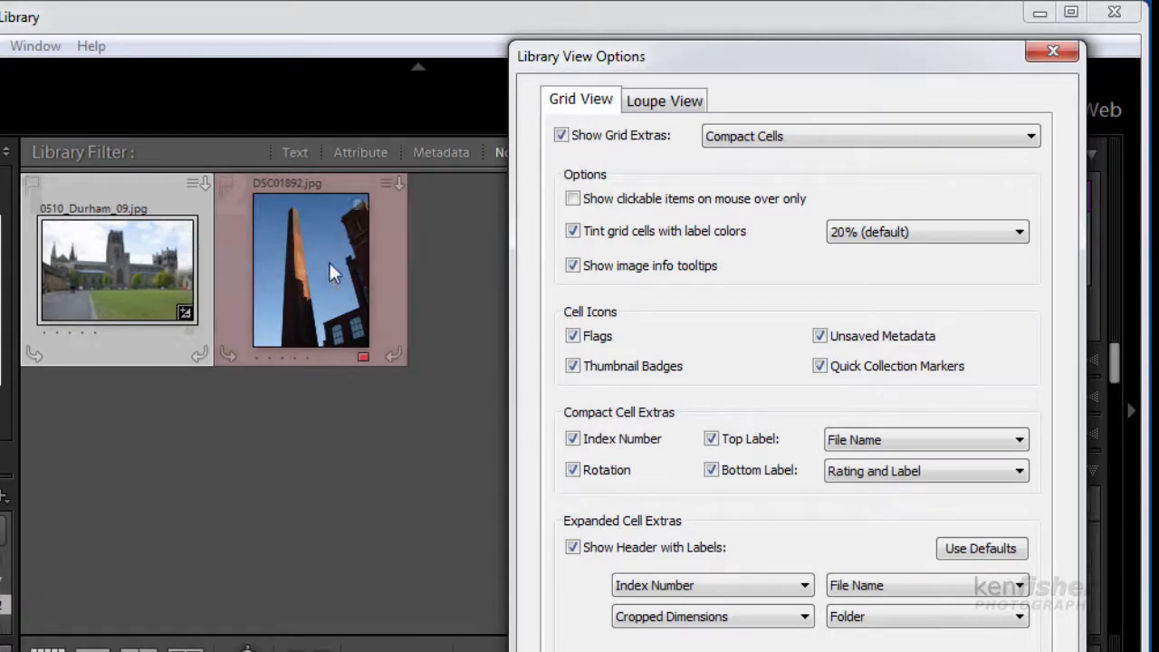
{"action": "left_click", "coordinate": [820, 366]}
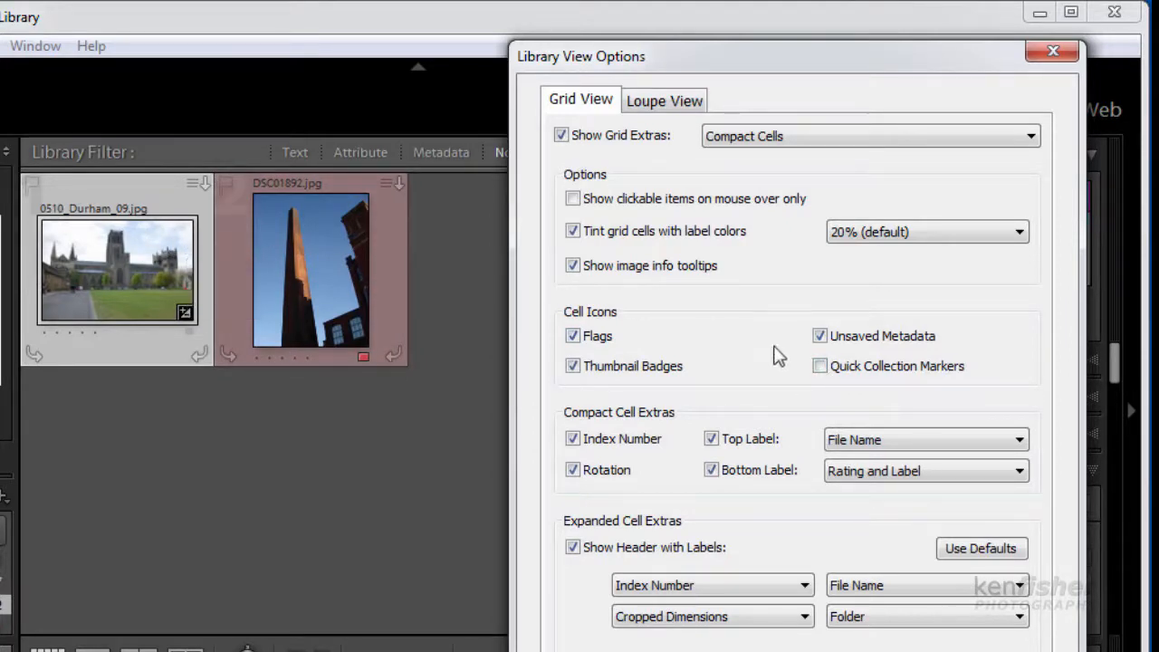
{"action": "left_click", "coordinate": [820, 365]}
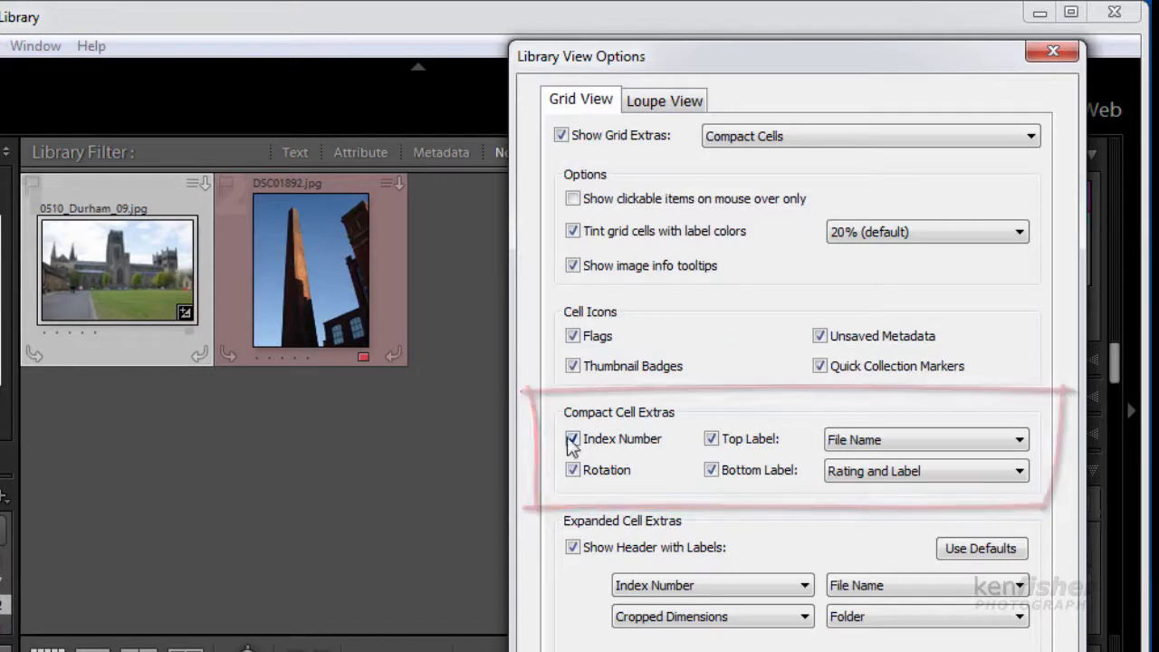
Turn the Index Number and Top Label compact cell extras off and on again to preview their effect
{"action": "left_click", "coordinate": [573, 439]}
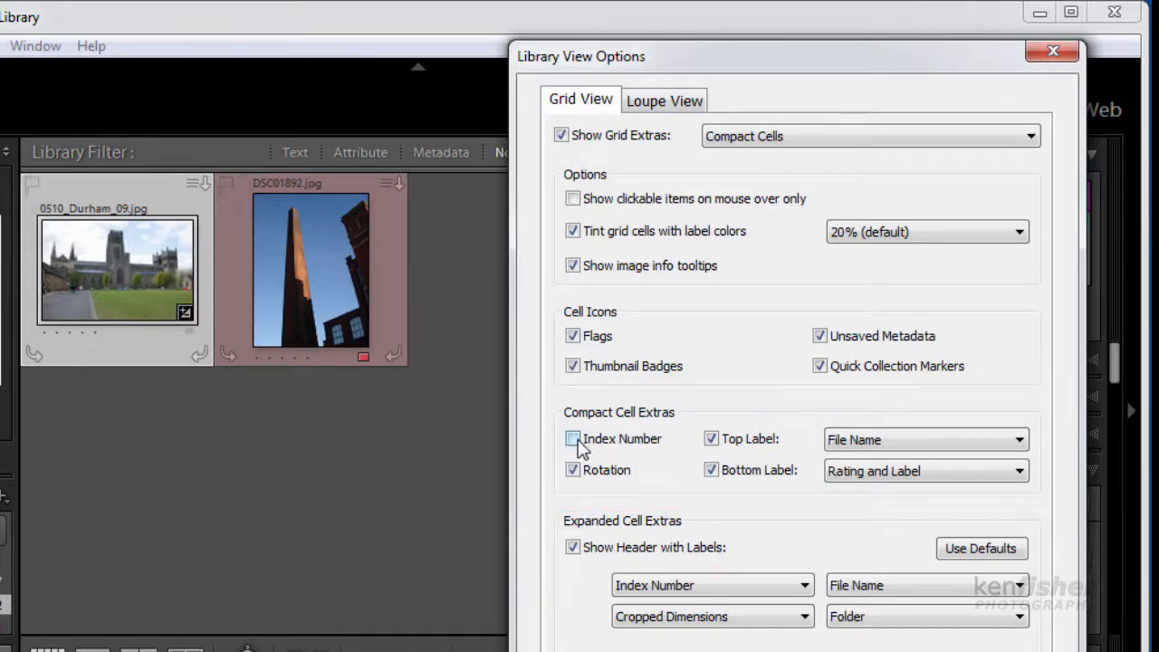
{"action": "left_click", "coordinate": [574, 440]}
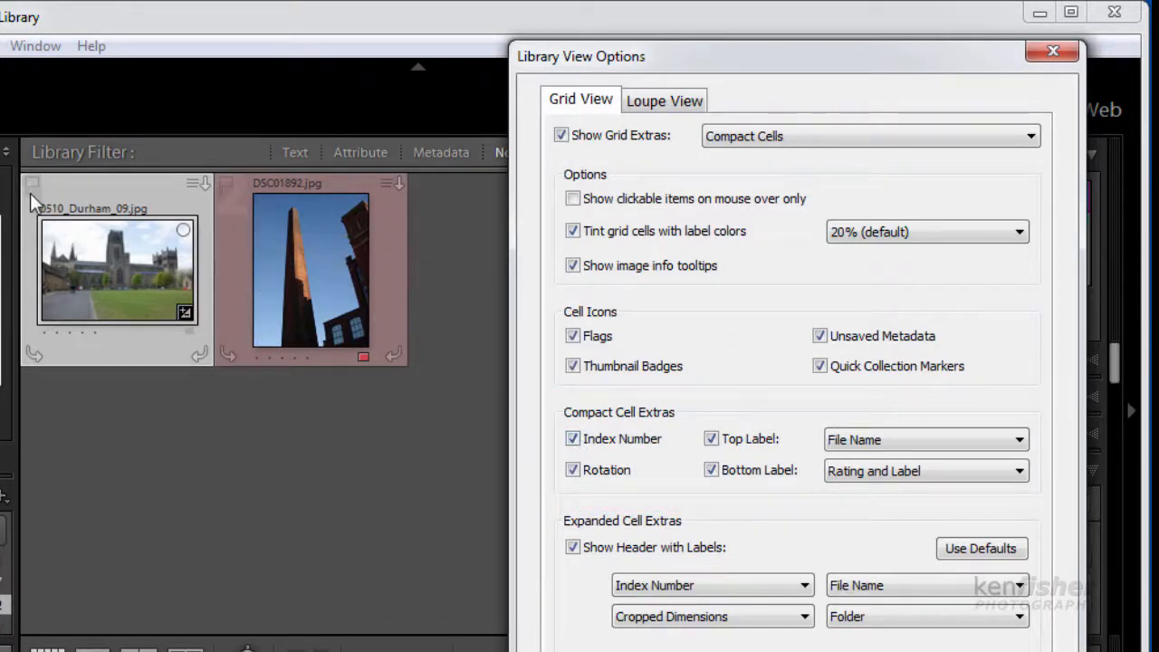
{"action": "left_click", "coordinate": [712, 441]}
{"action": "left_click", "coordinate": [711, 440]}
Review the information fields available for the compact cells' top and bottom labels, keeping the existing choices
{"action": "left_click", "coordinate": [1019, 443]}
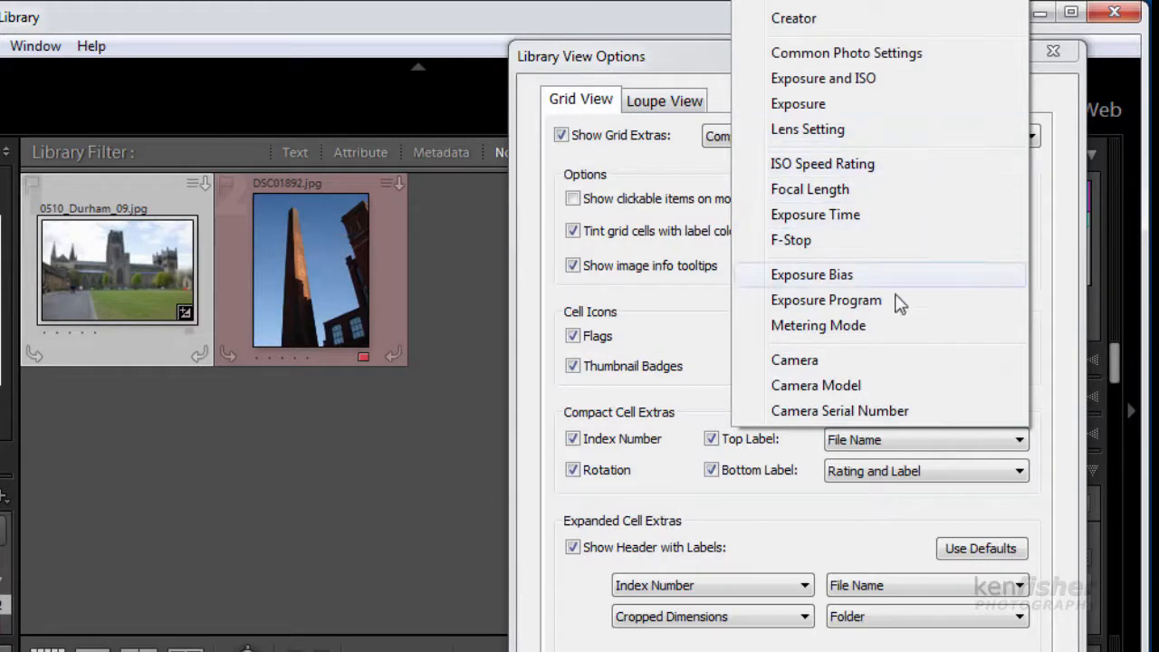
{"action": "left_click", "coordinate": [673, 60]}
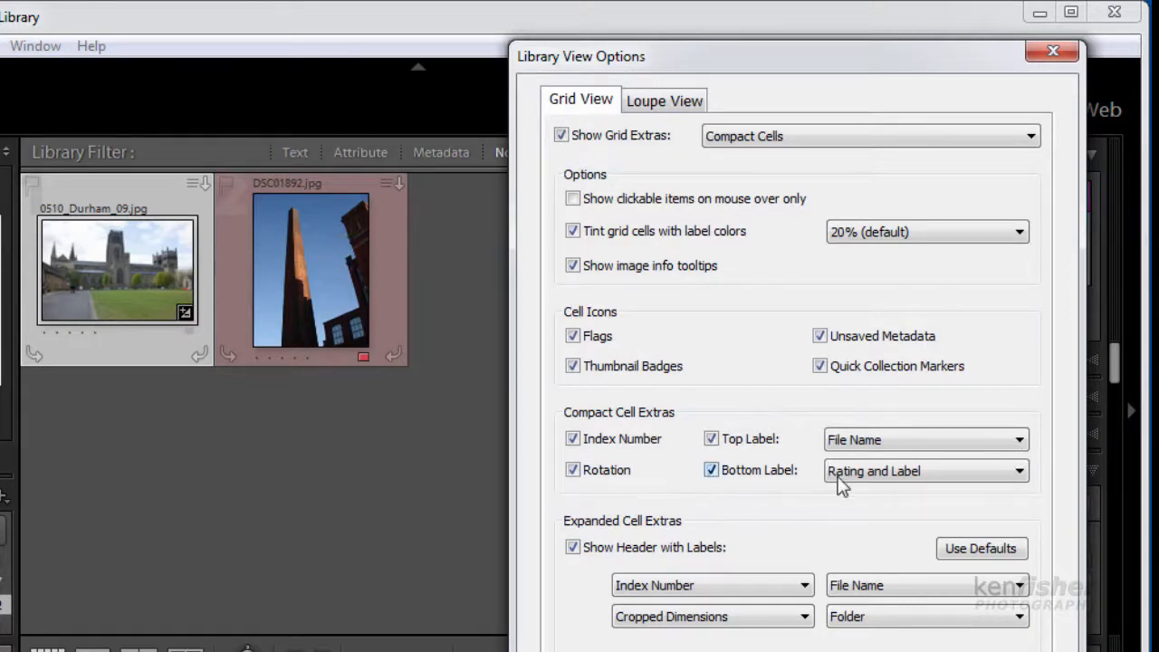
{"action": "left_click", "coordinate": [1022, 470]}
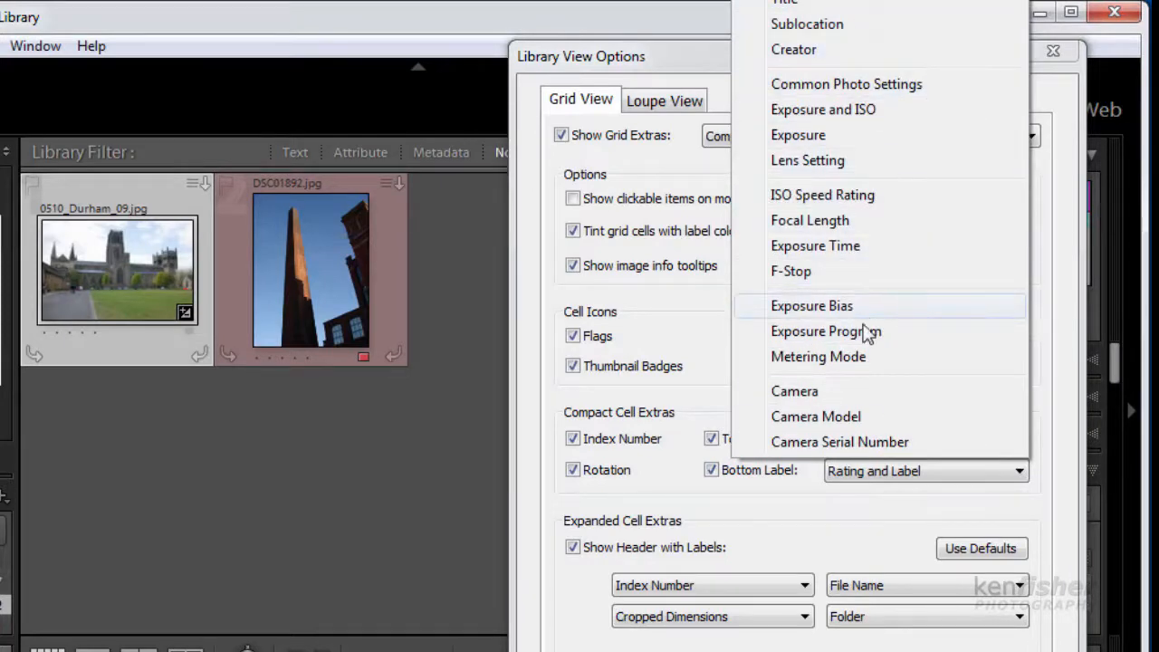
{"action": "left_click", "coordinate": [1022, 516]}
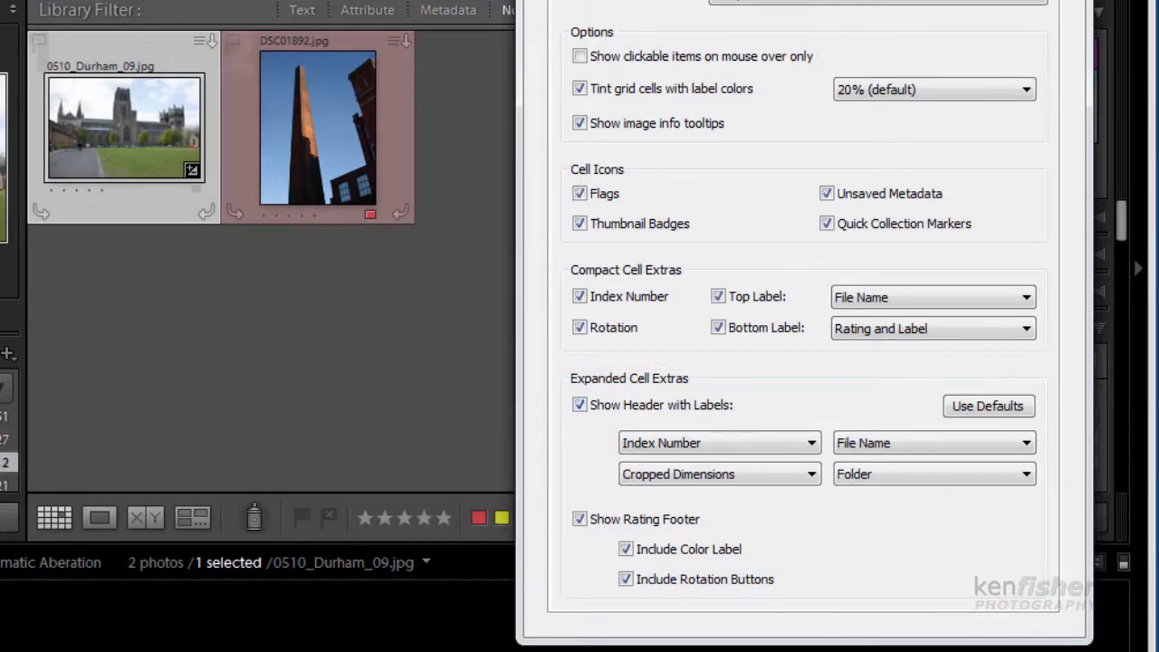
Set the grid extras to Expanded Cells
{"action": "left_click", "coordinate": [1041, 3]}
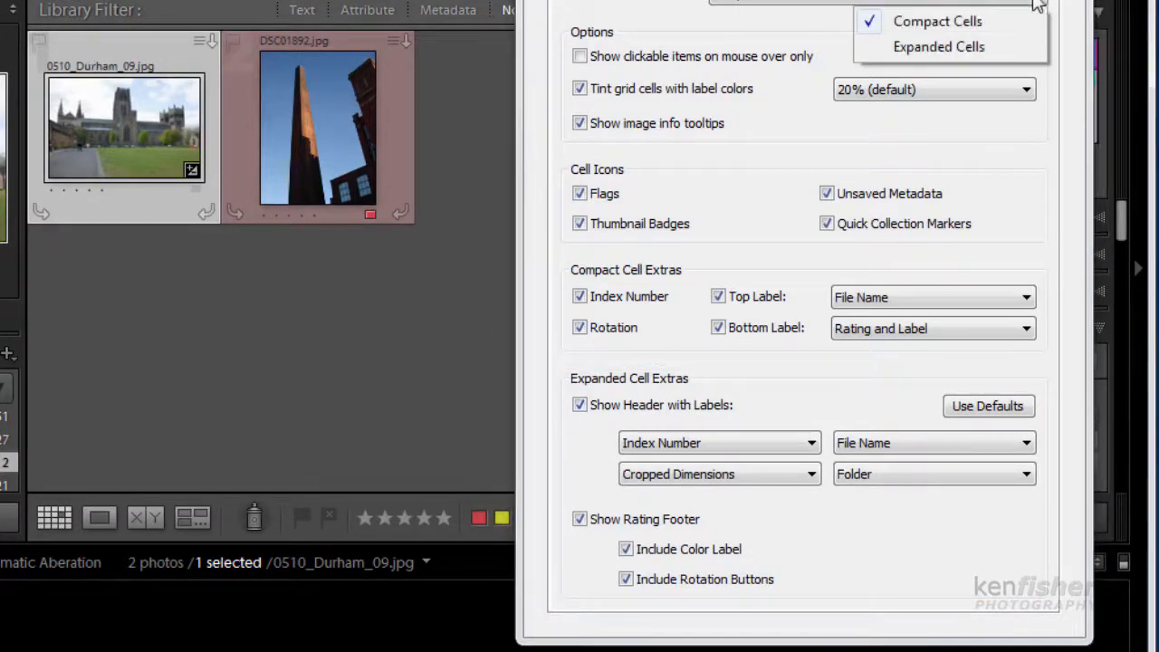
{"action": "left_click", "coordinate": [976, 53]}
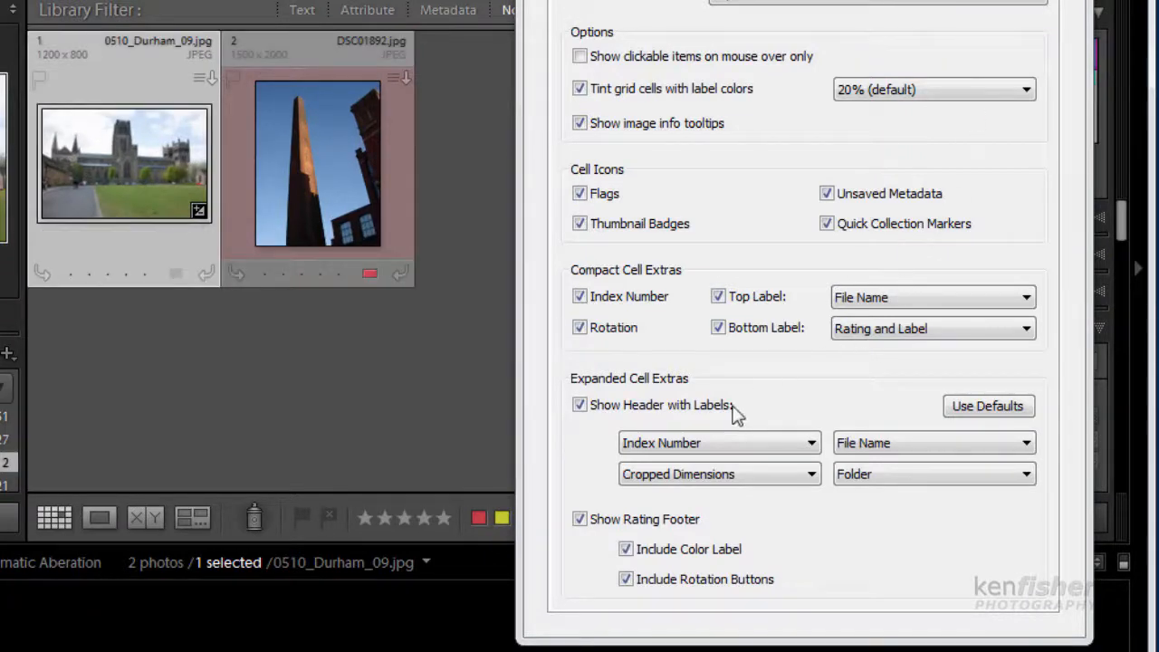
Turn the expanded cells' header with labels and rating footer off and on again to preview their effect
{"action": "left_click", "coordinate": [580, 407]}
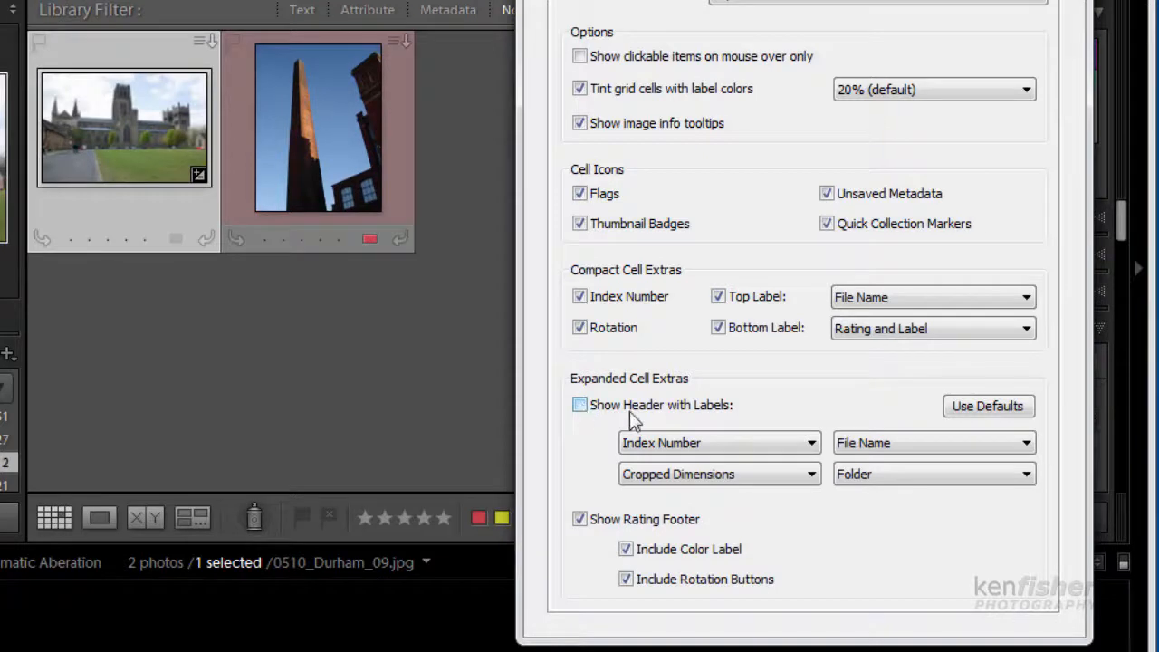
{"action": "left_click", "coordinate": [579, 407]}
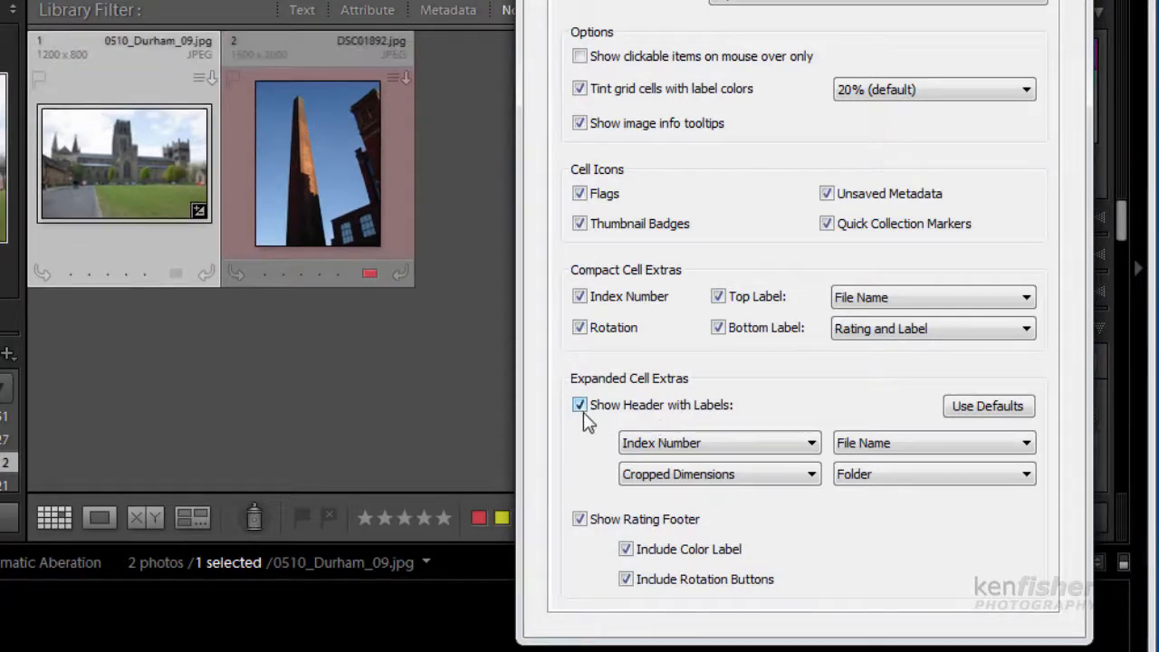
{"action": "left_click", "coordinate": [579, 520]}
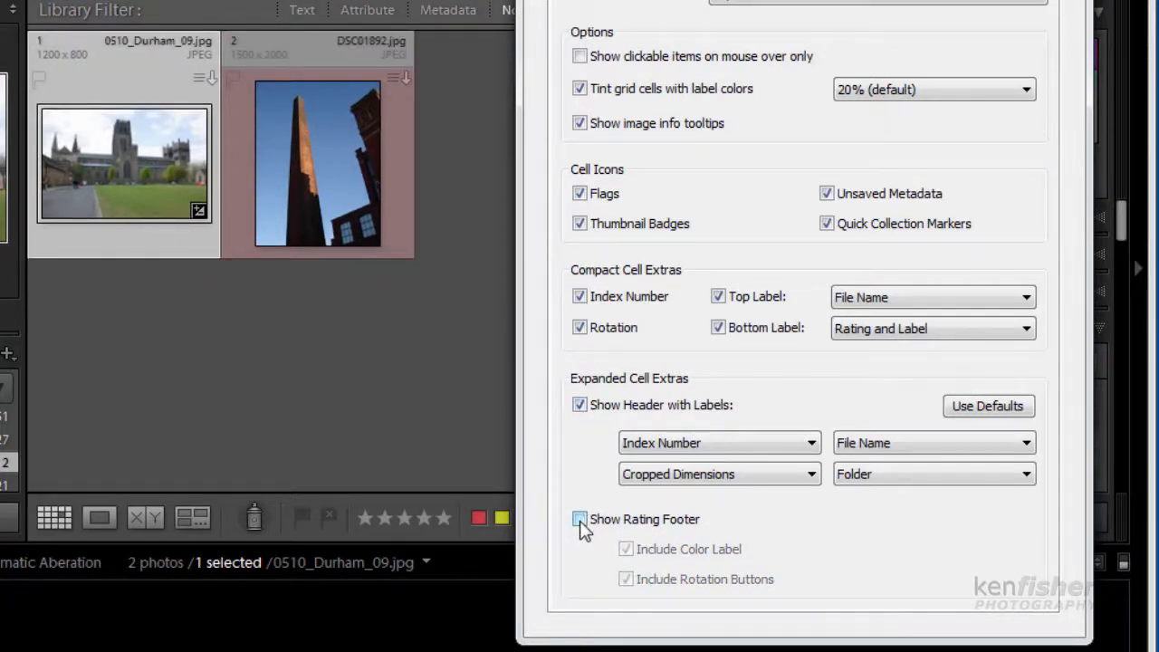
{"action": "left_click", "coordinate": [580, 520]}
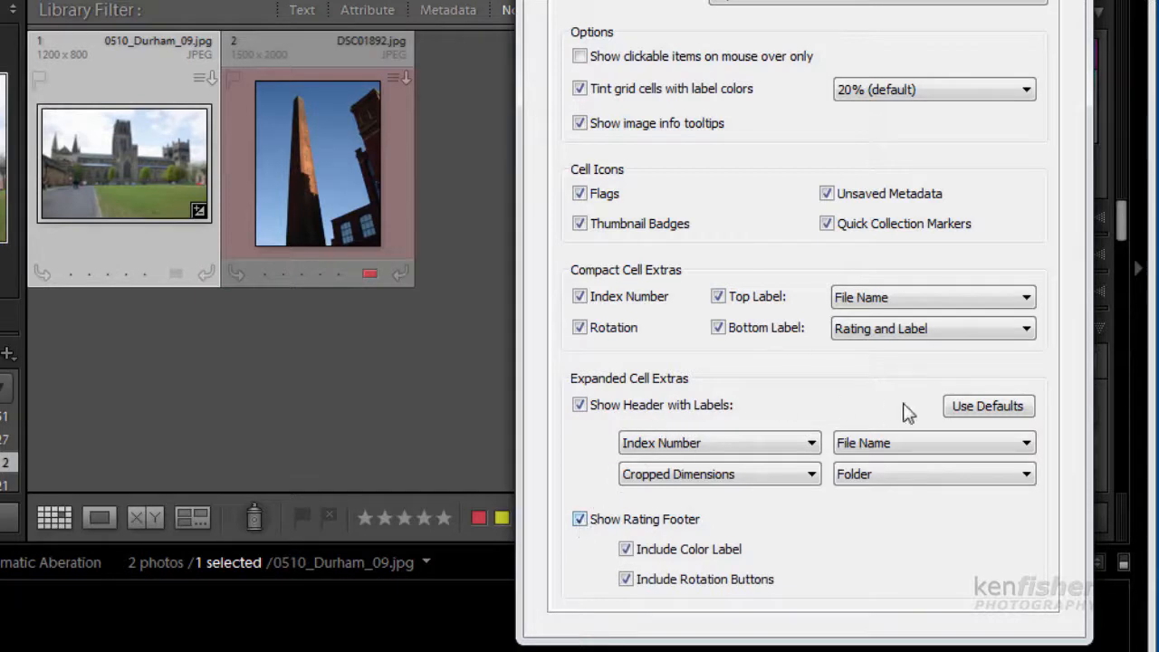
Review the information fields available for the expanded cells' header labels, keeping the existing choices
{"action": "left_click", "coordinate": [813, 443]}
{"action": "left_click", "coordinate": [813, 443]}
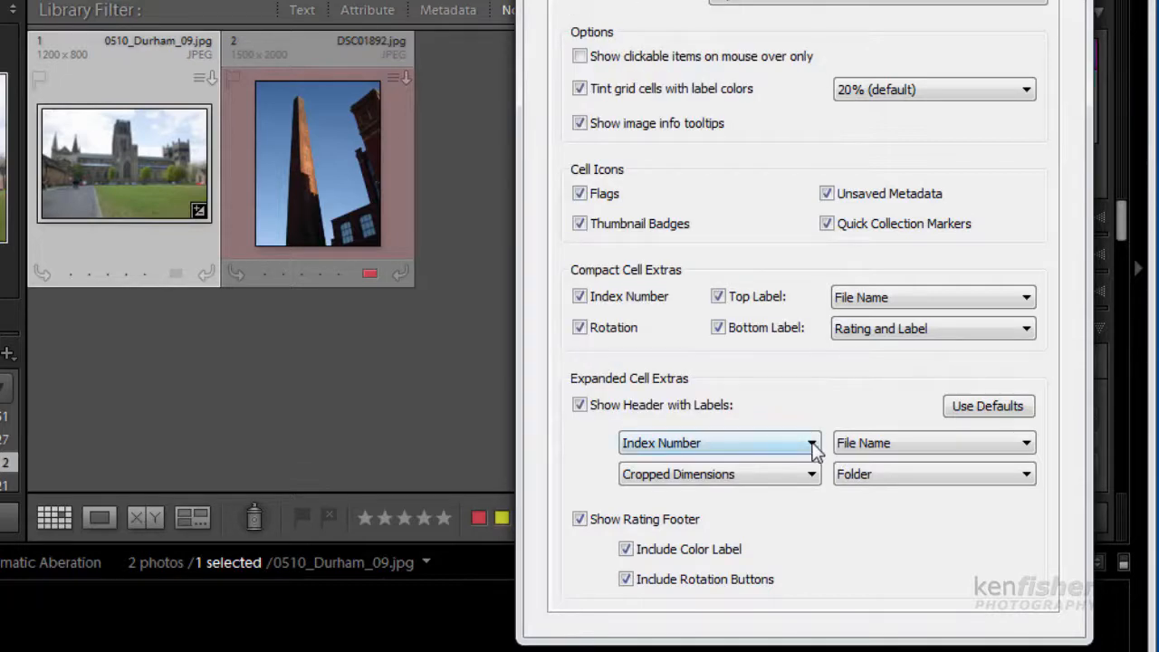
{"action": "left_click", "coordinate": [1027, 444]}
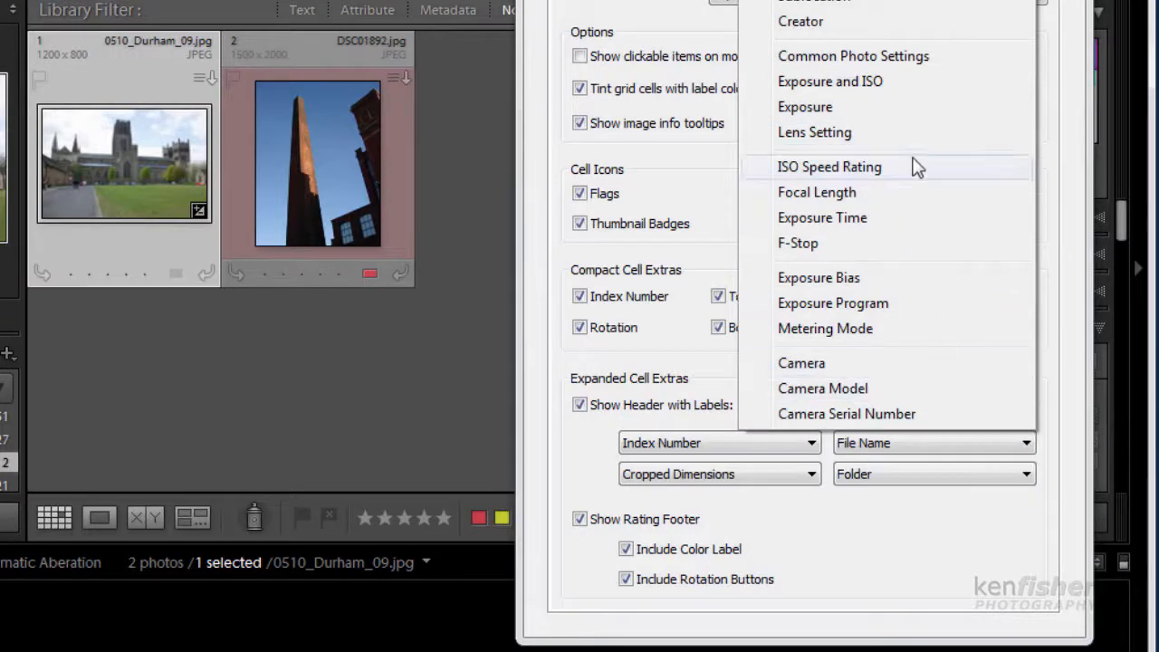
{"action": "left_click", "coordinate": [932, 544]}
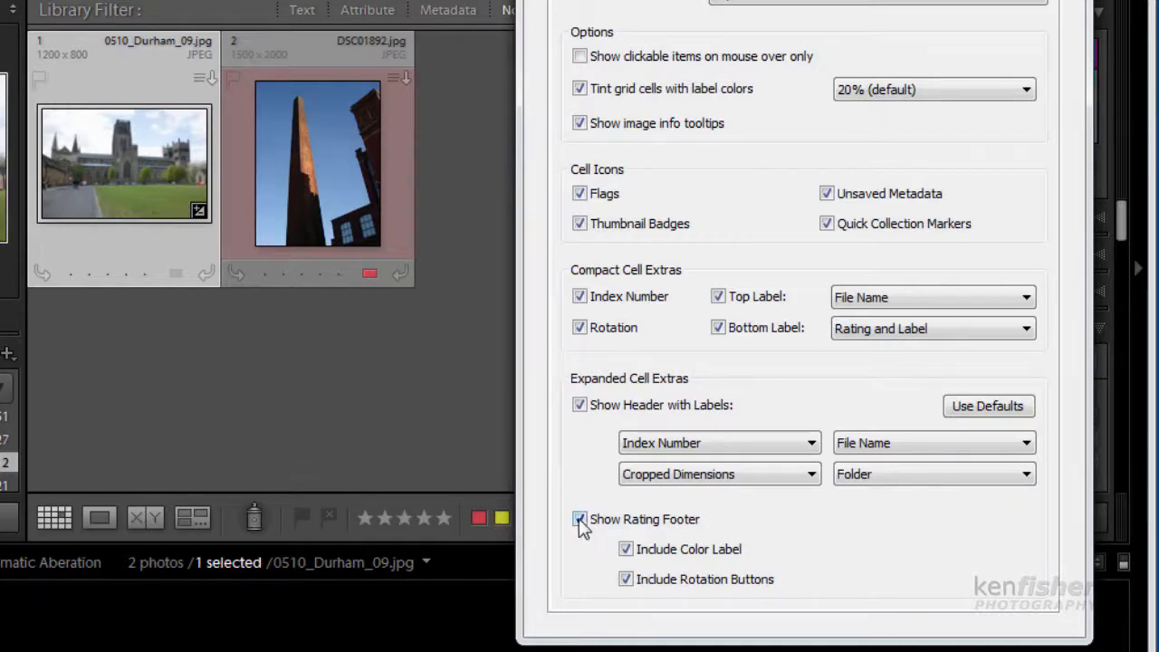
Turn the rating footer's color label and rotation buttons off and on again to preview their effect
{"action": "left_click", "coordinate": [626, 549]}
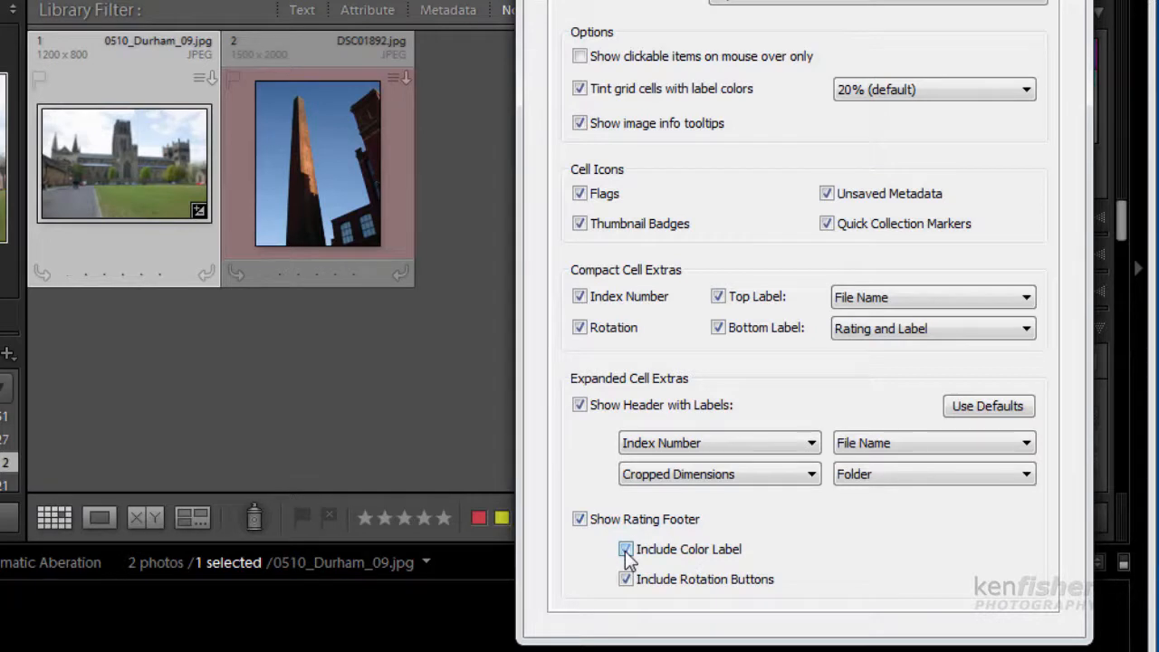
{"action": "left_click", "coordinate": [625, 550]}
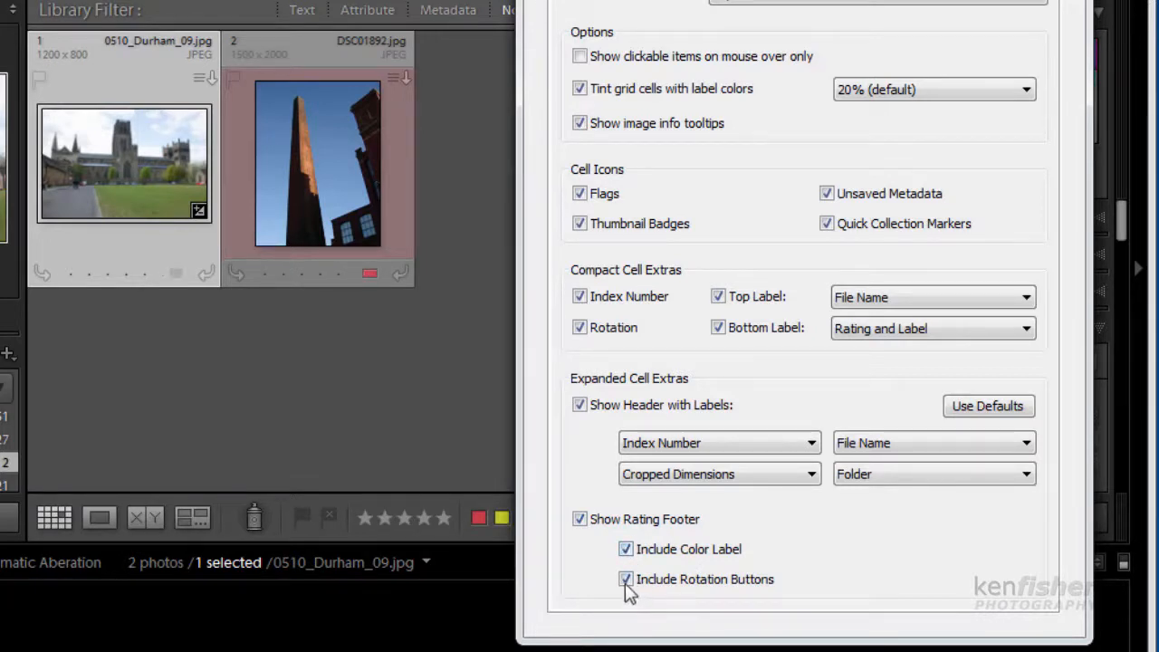
{"action": "left_click", "coordinate": [626, 579]}
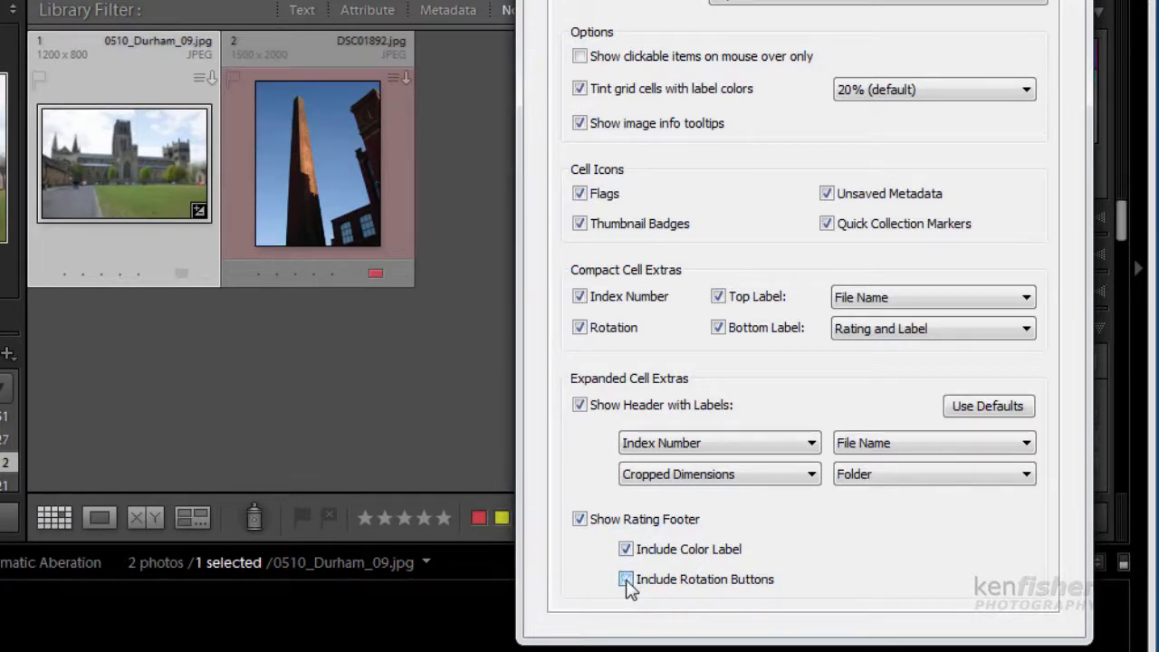
{"action": "left_click", "coordinate": [626, 579]}
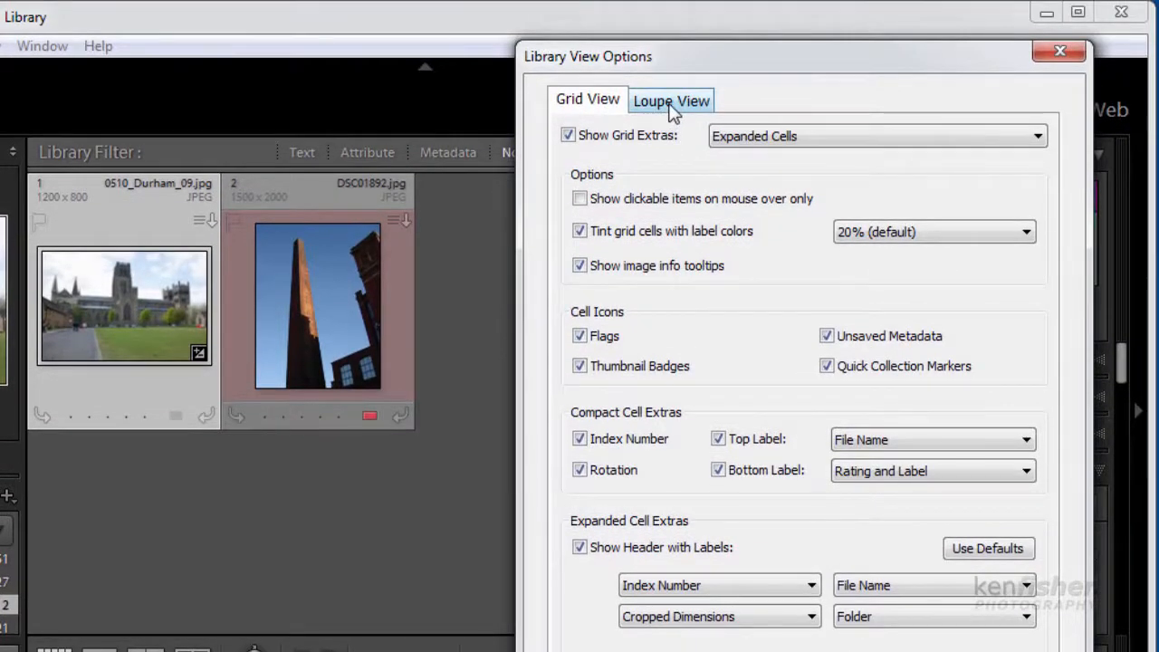
Open the Loupe View options and cycle the photo's info overlay through Info 1, Info 2 and off
{"action": "left_click", "coordinate": [671, 103]}
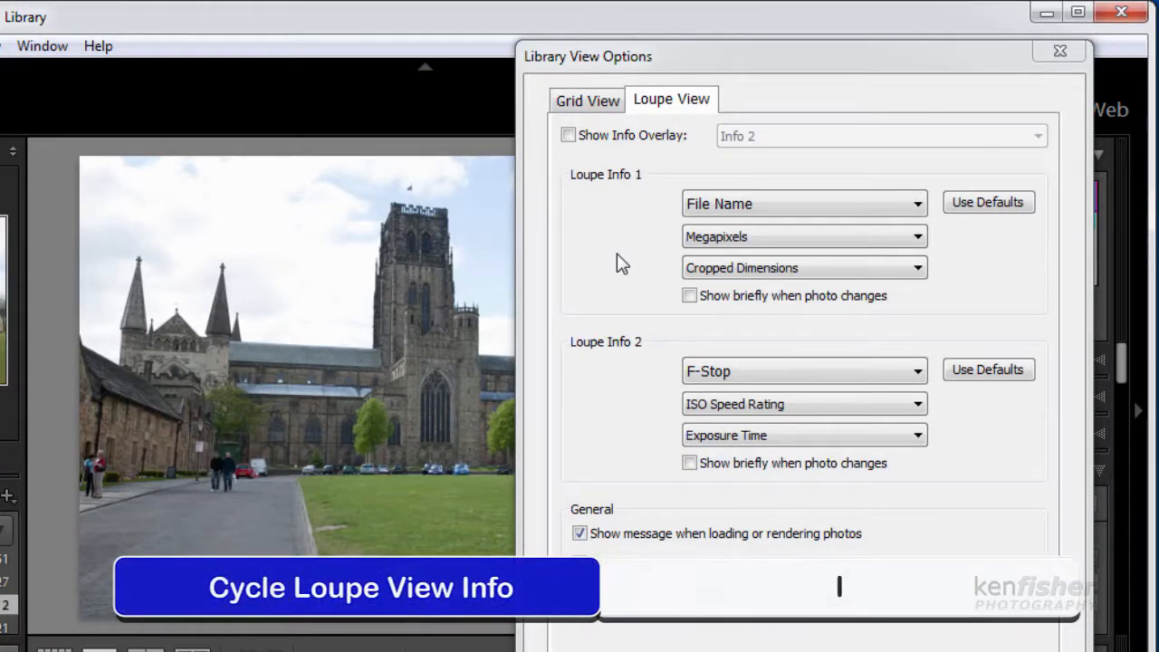
{"action": "key", "text": "i"}
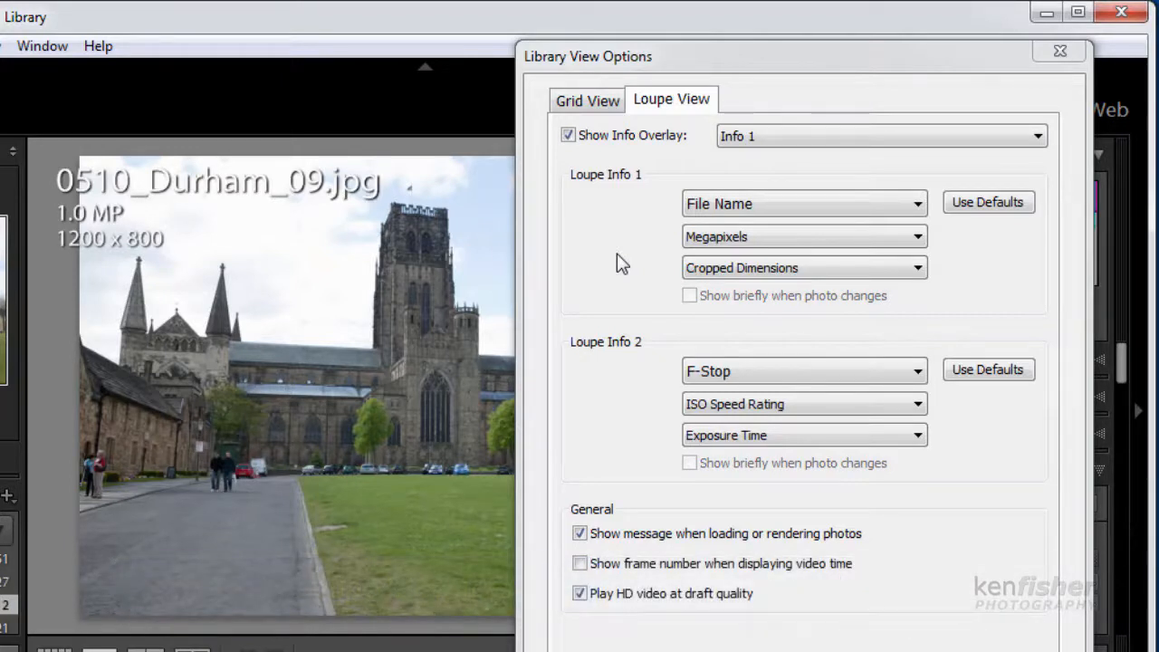
{"action": "key", "text": "i"}
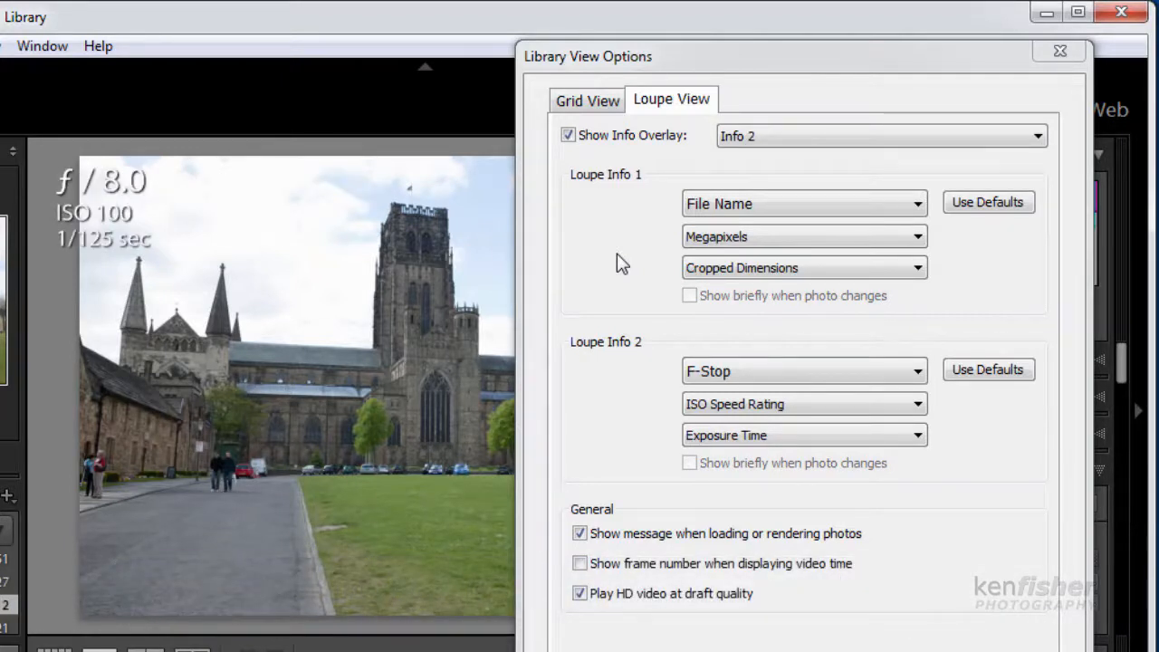
{"action": "key", "text": "i"}
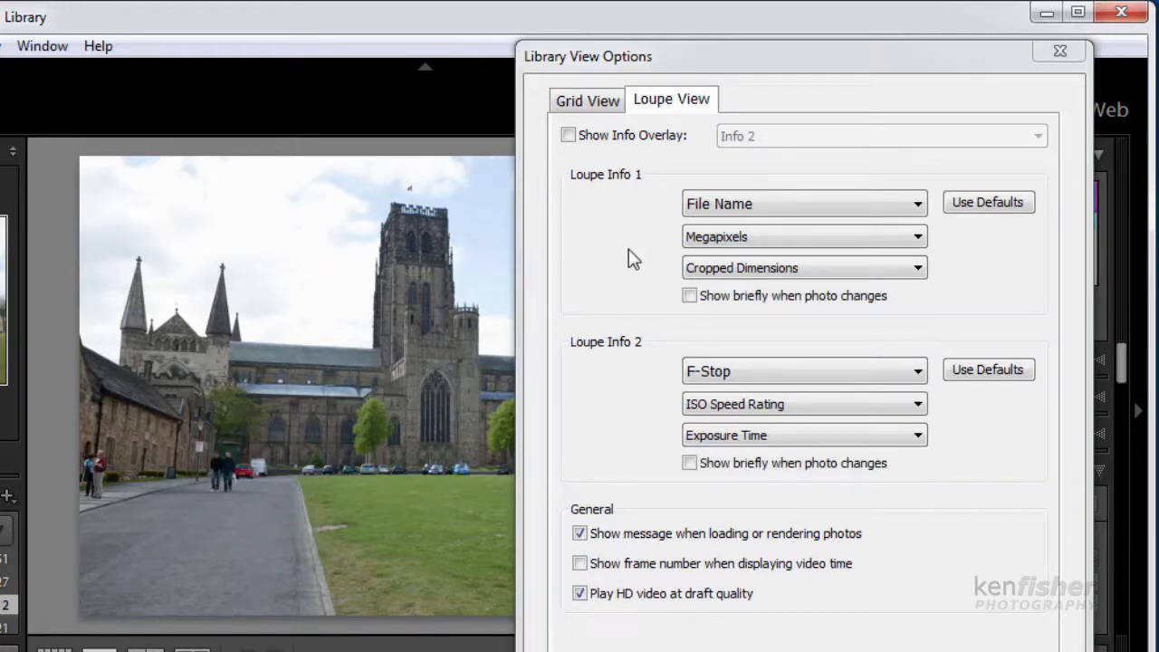
Turn on the Loupe View info overlay and set it to Info 1
{"action": "left_click", "coordinate": [568, 136]}
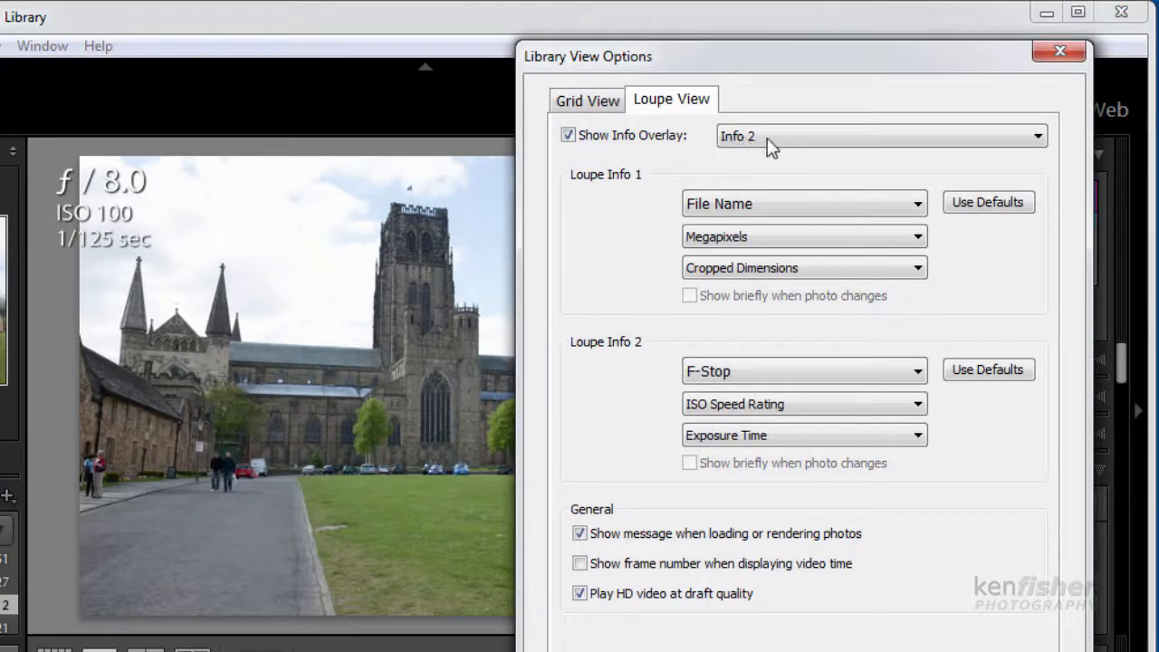
{"action": "left_click", "coordinate": [1038, 137]}
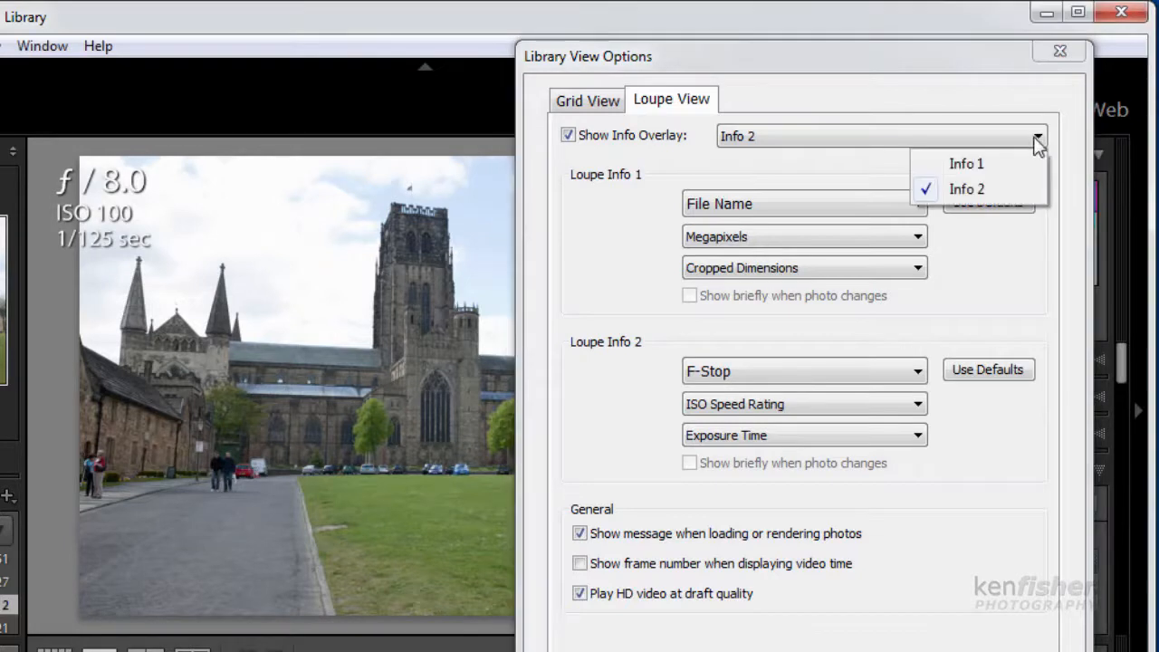
{"action": "left_click", "coordinate": [1003, 169]}
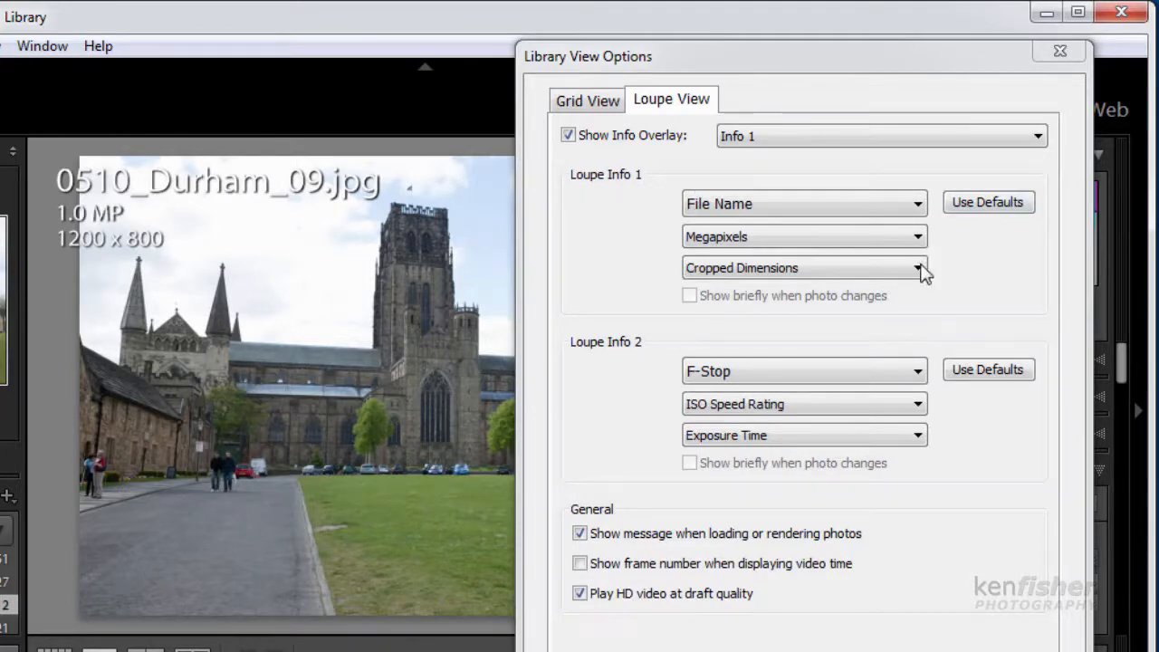
Review the information fields available for the first two lines of Loupe Info 1, keeping the existing choices
{"action": "left_click", "coordinate": [919, 208]}
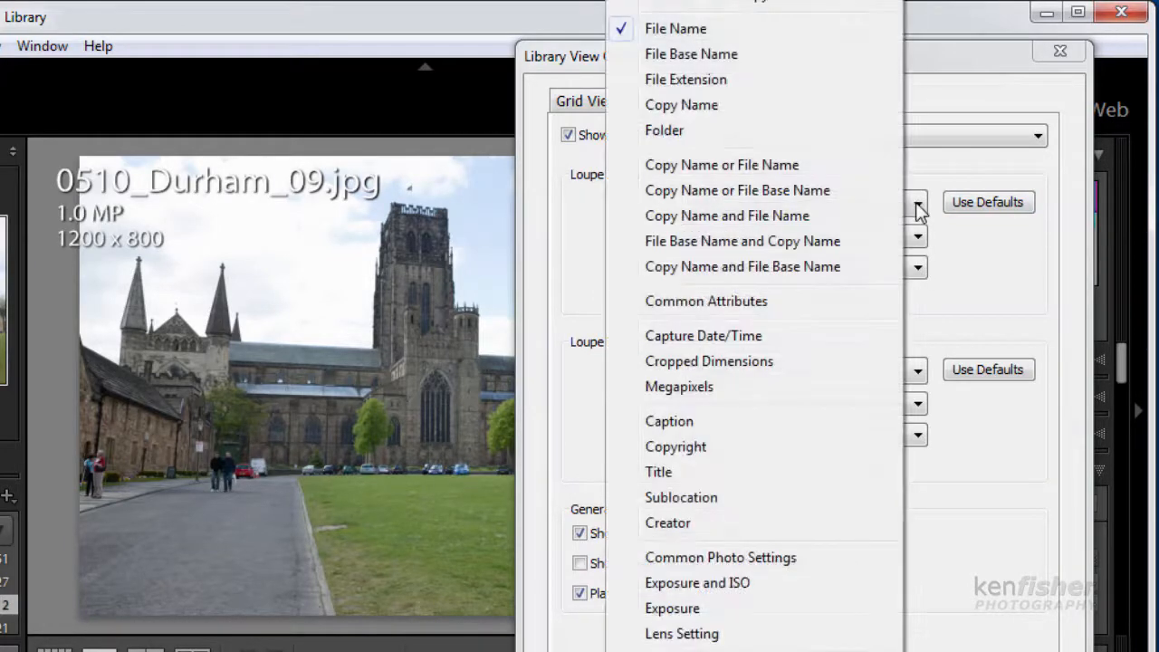
{"action": "left_click", "coordinate": [920, 208]}
{"action": "left_click", "coordinate": [918, 239]}
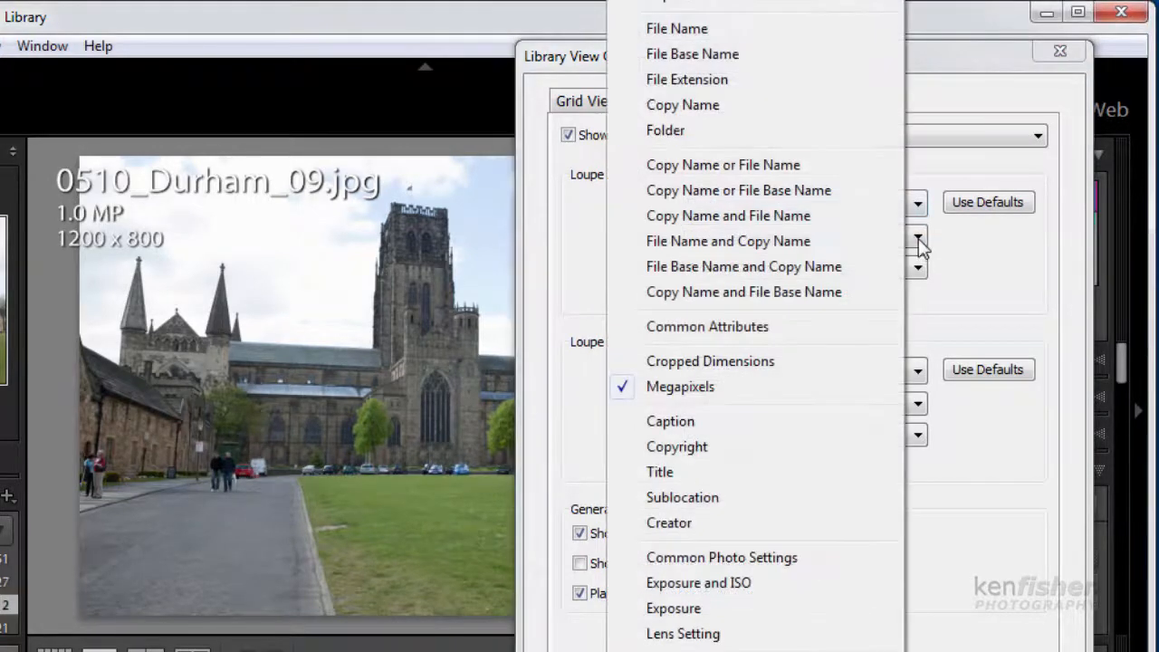
{"action": "left_click", "coordinate": [919, 238]}
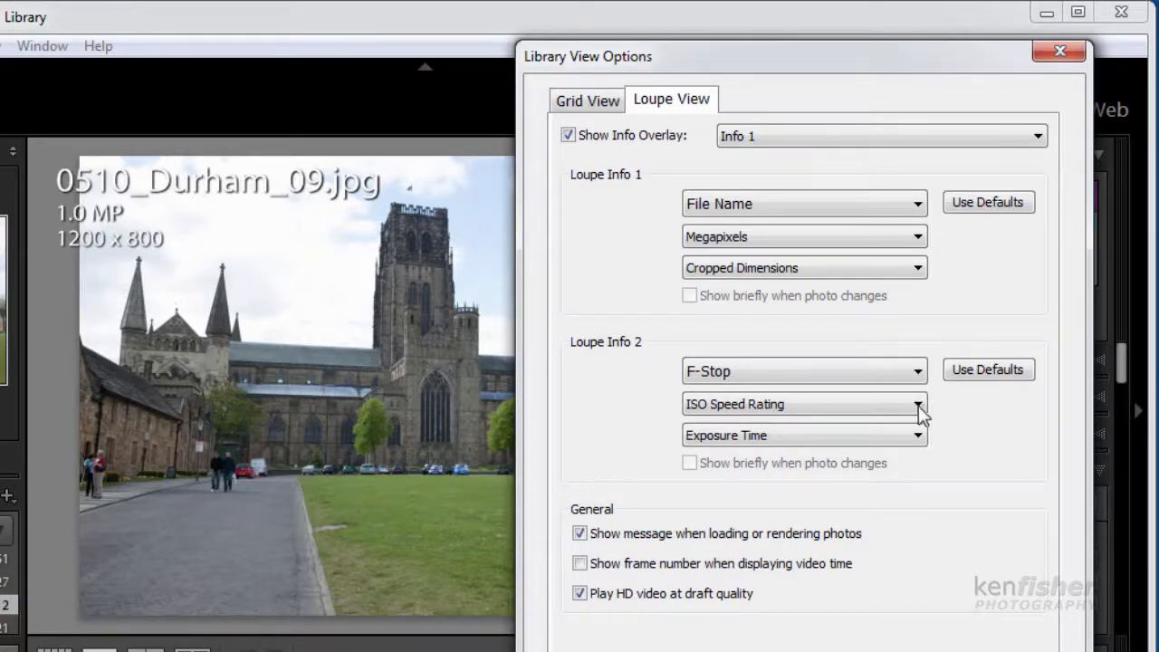
Set the Loupe View info overlay to Info 2 and close the Library View Options
{"action": "left_click", "coordinate": [1039, 140]}
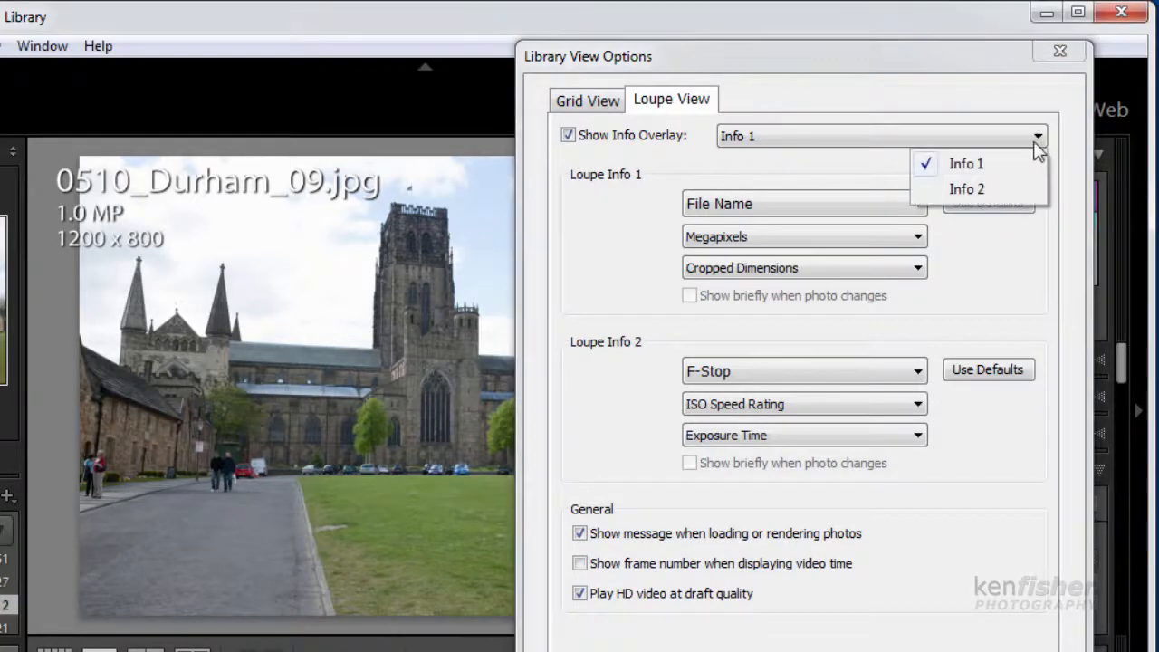
{"action": "left_click", "coordinate": [967, 190]}
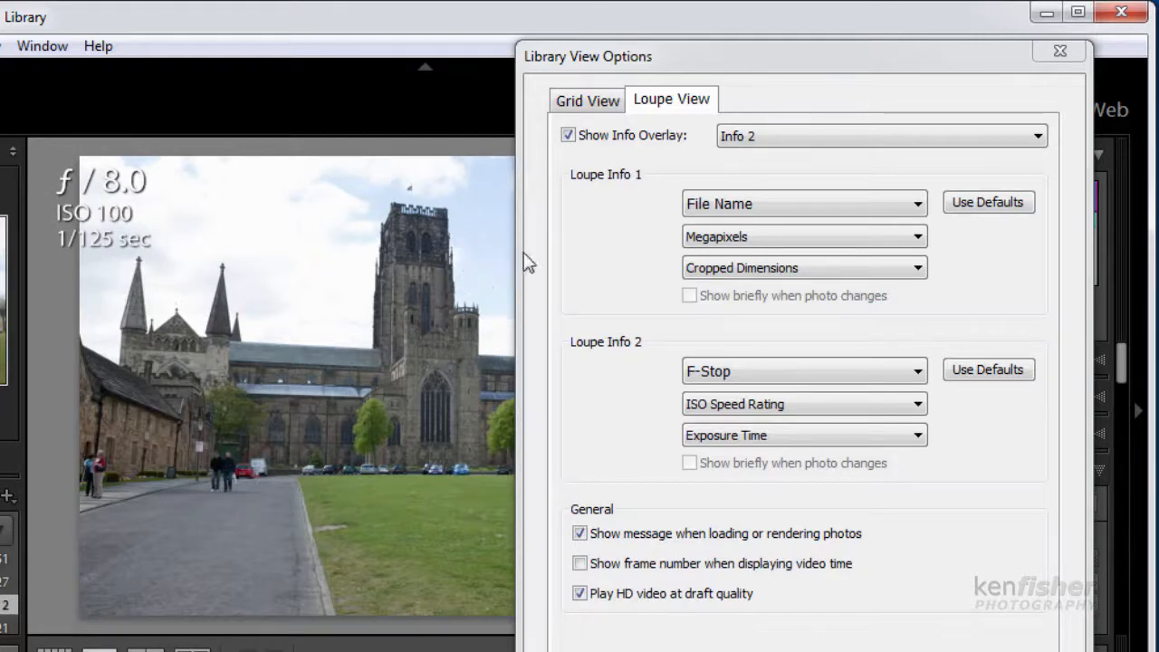
{"action": "left_click", "coordinate": [1060, 52]}
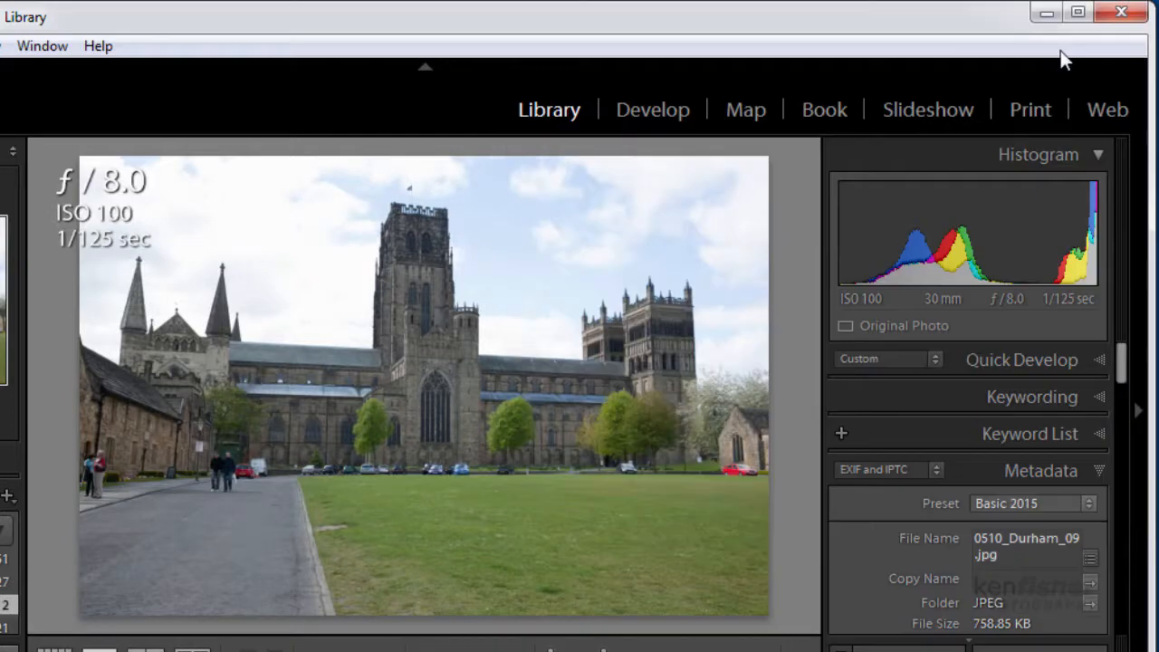
In Grid view, cycle the cells through no extras, compact and expanded, and briefly open and close the Library View Options
{"action": "key", "text": "g"}
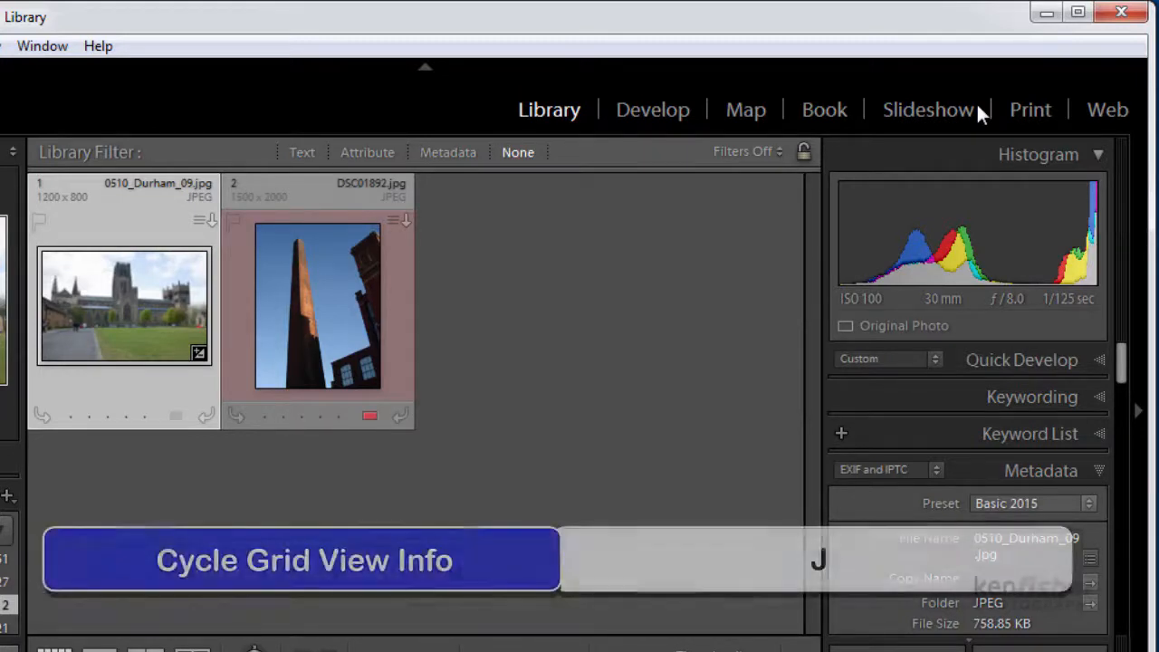
{"action": "key", "text": "j"}
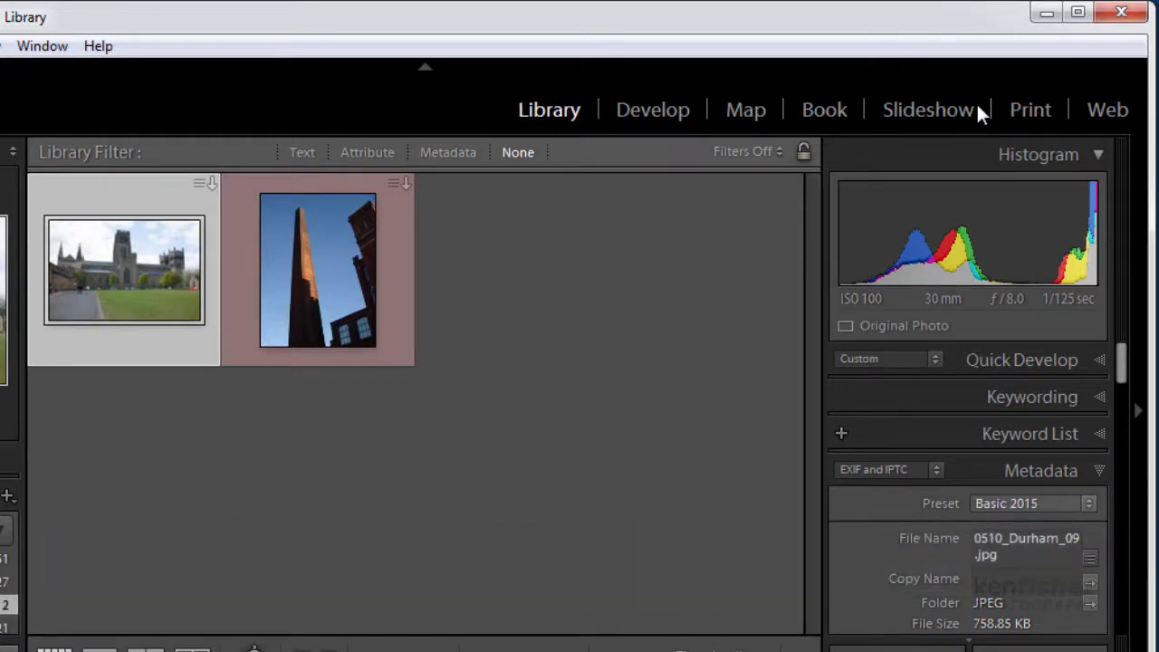
{"action": "key", "text": "j"}
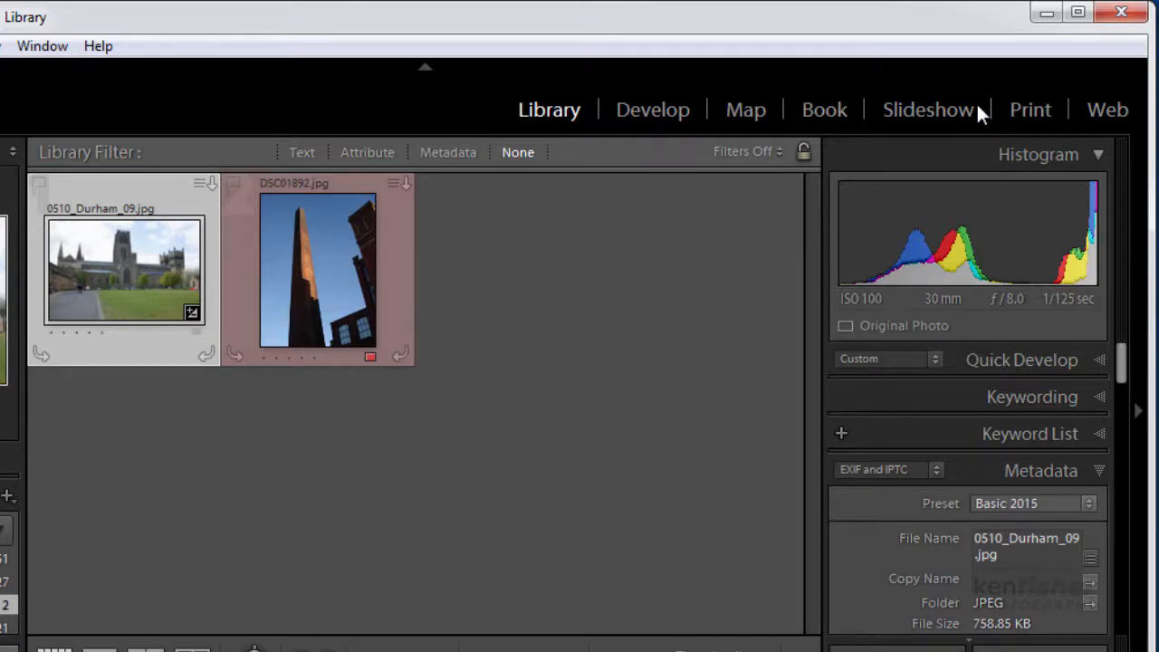
{"action": "key", "text": "j"}
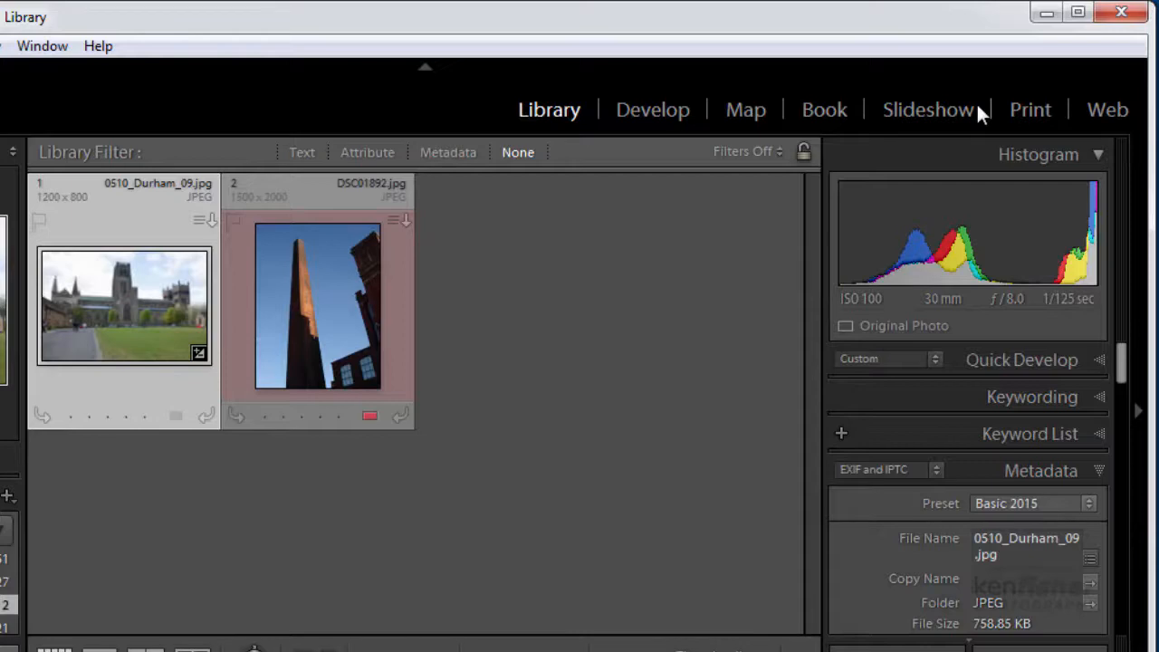
{"action": "key", "text": "ctrl+j"}
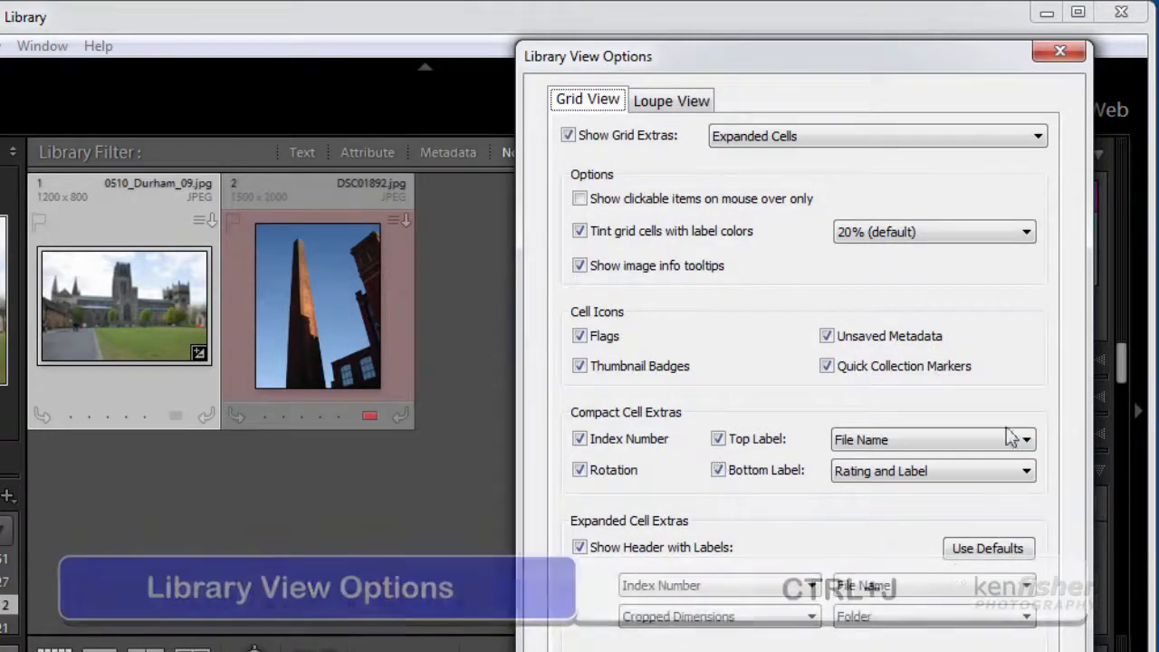
{"action": "left_click", "coordinate": [1058, 53]}
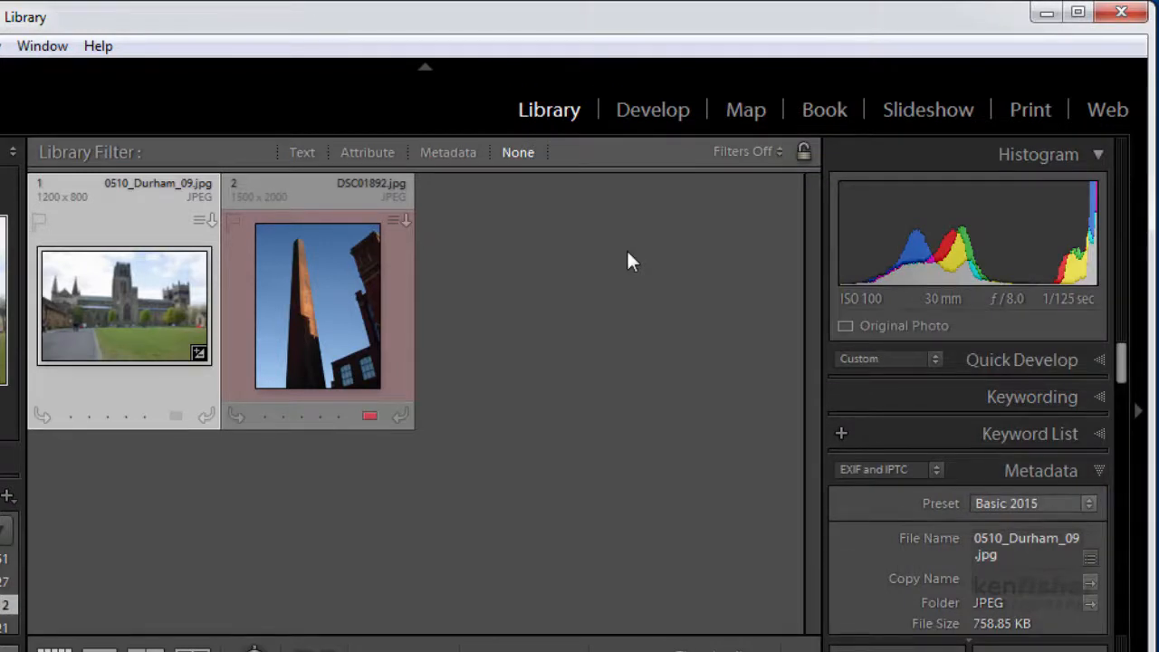
In Loupe view, cycle the info overlay through off, Info 1 and Info 2, and open the Library View Options
{"action": "key", "text": "e"}
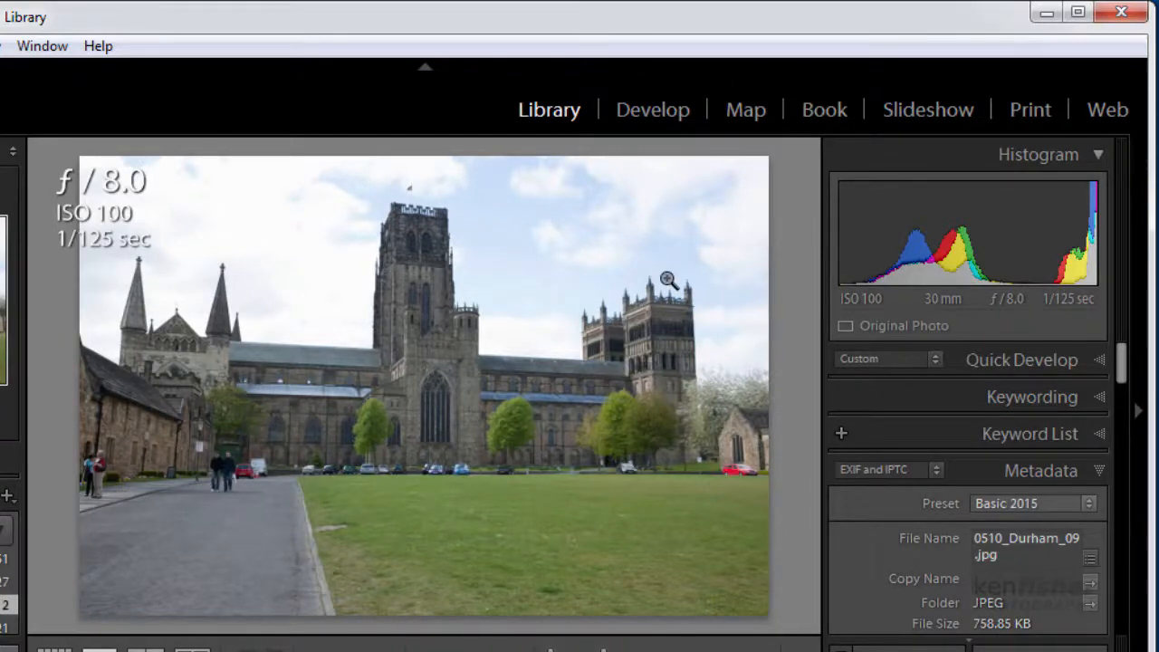
{"action": "key", "text": "i"}
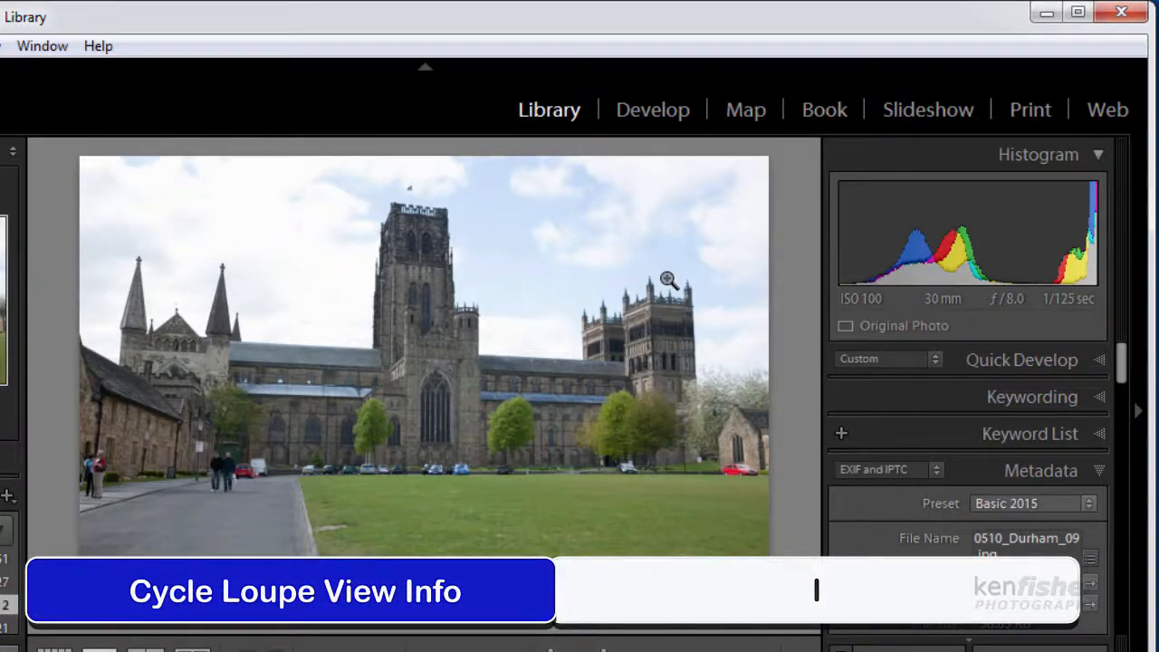
{"action": "key", "text": "i"}
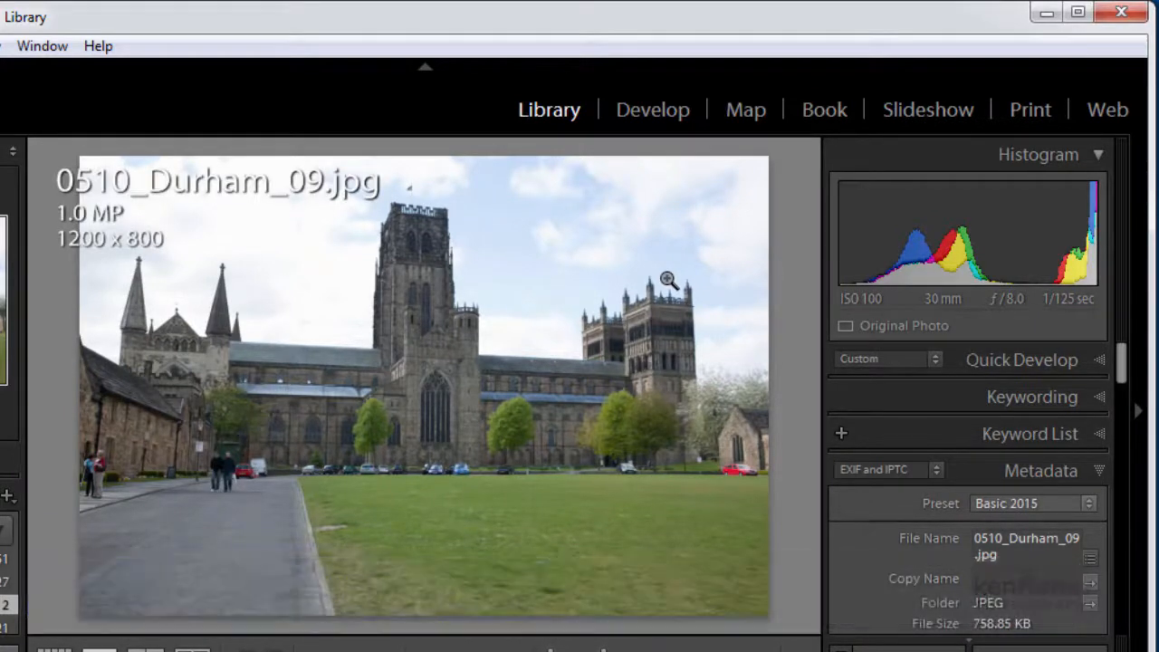
{"action": "key", "text": "i"}
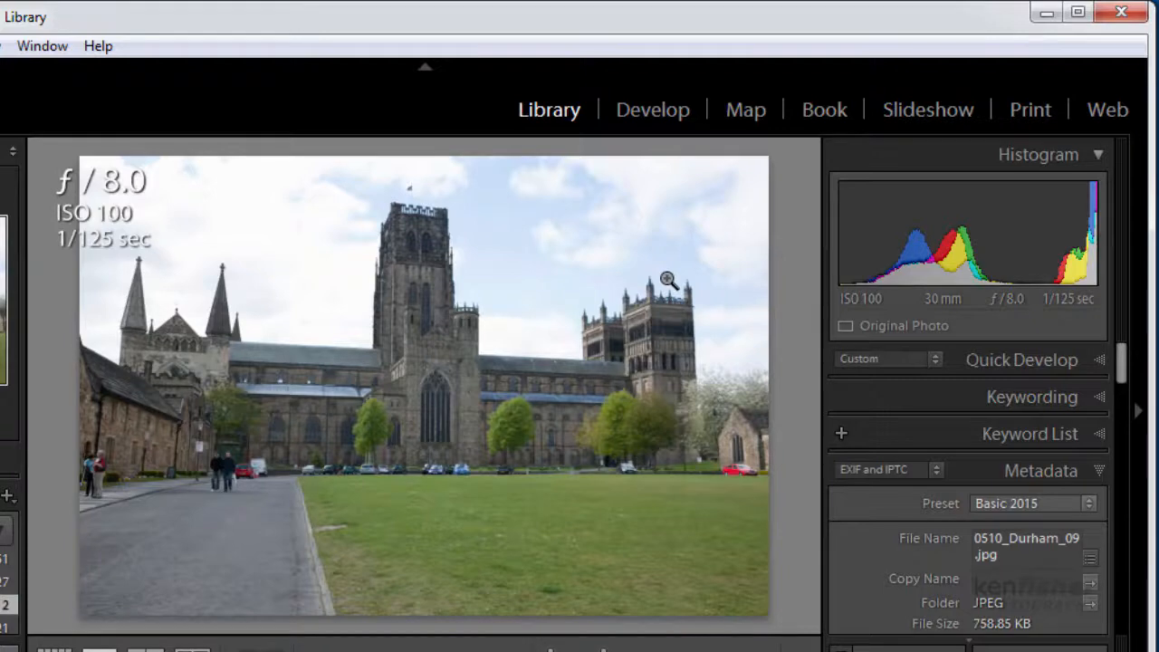
{"action": "key", "text": "ctrl+j"}
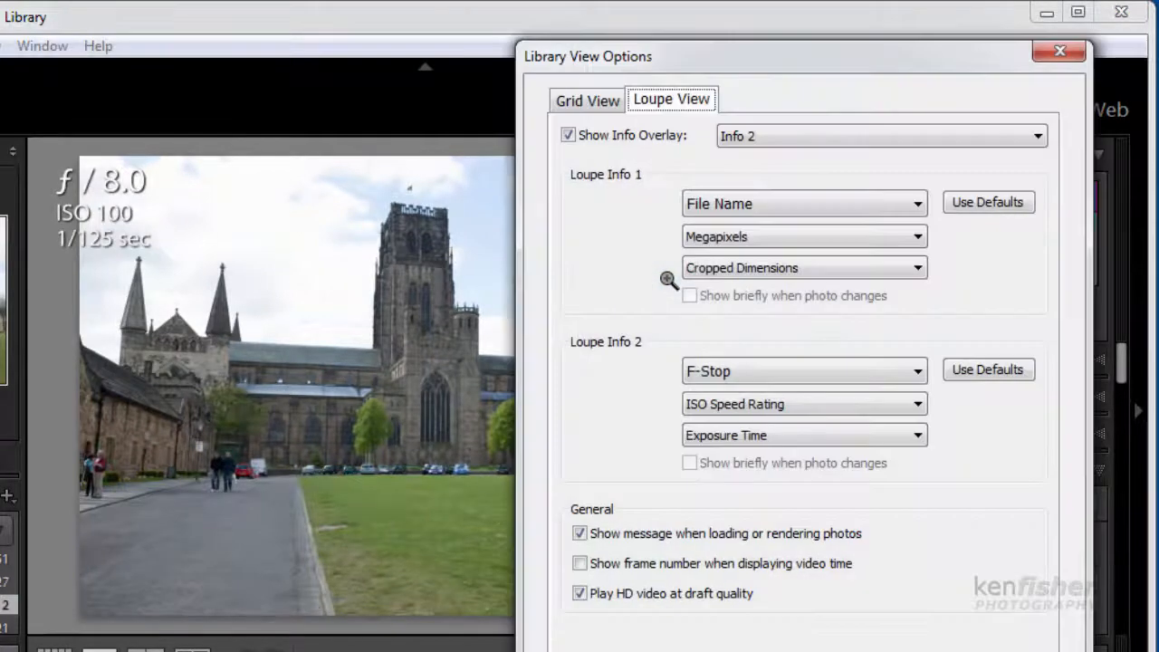